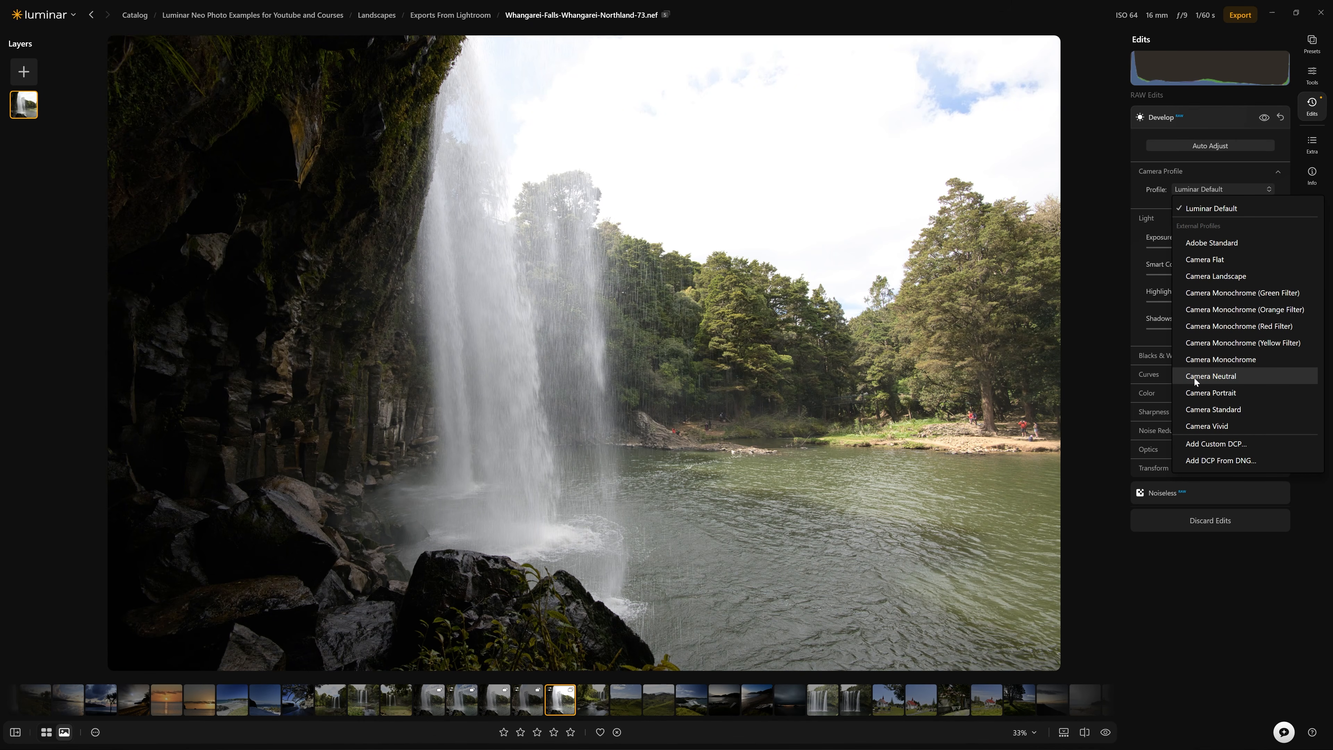
# - Apply the Camera Flat profile to the waterfall RAW photo
pyautogui.click(1205, 261)
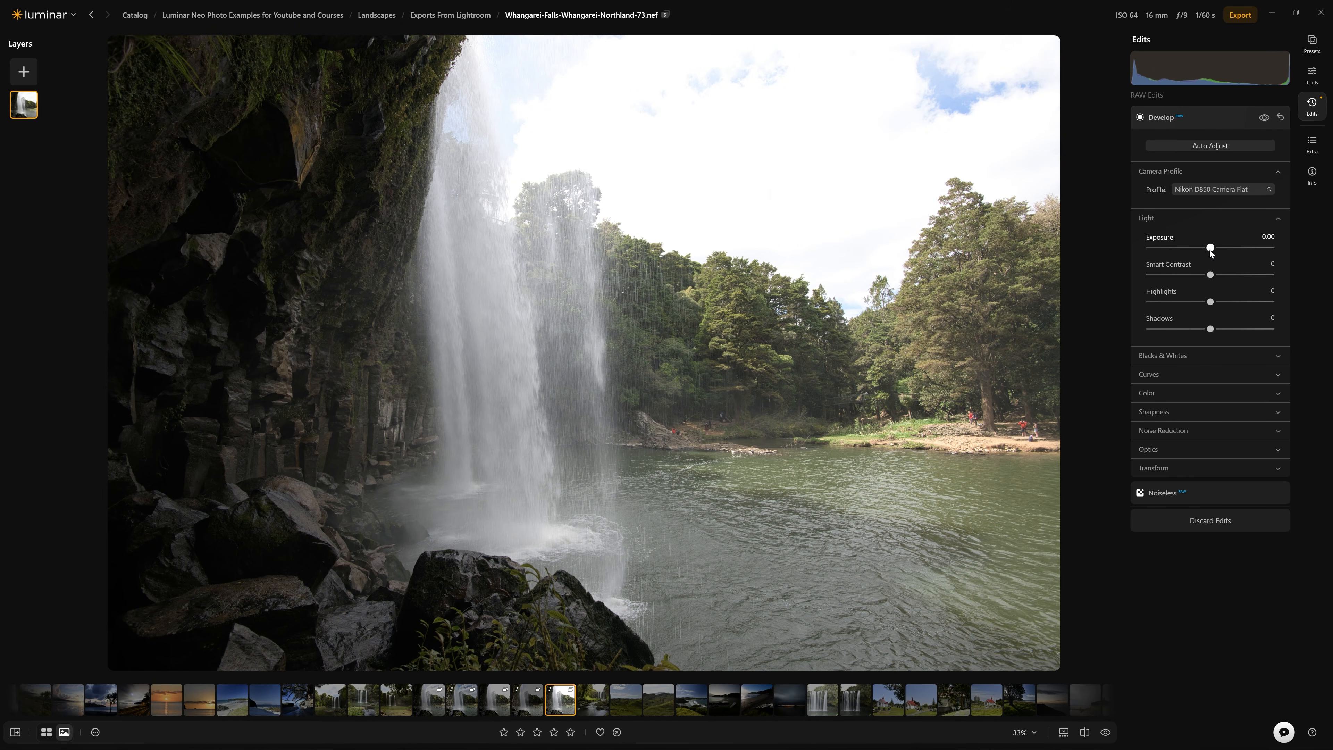
# - Try extreme exposures between -3.11 and 4.17, inspect the dark cliff up close, and reset Exposure
pyautogui.moveTo(1210, 251); pyautogui.dragTo(1172, 249)
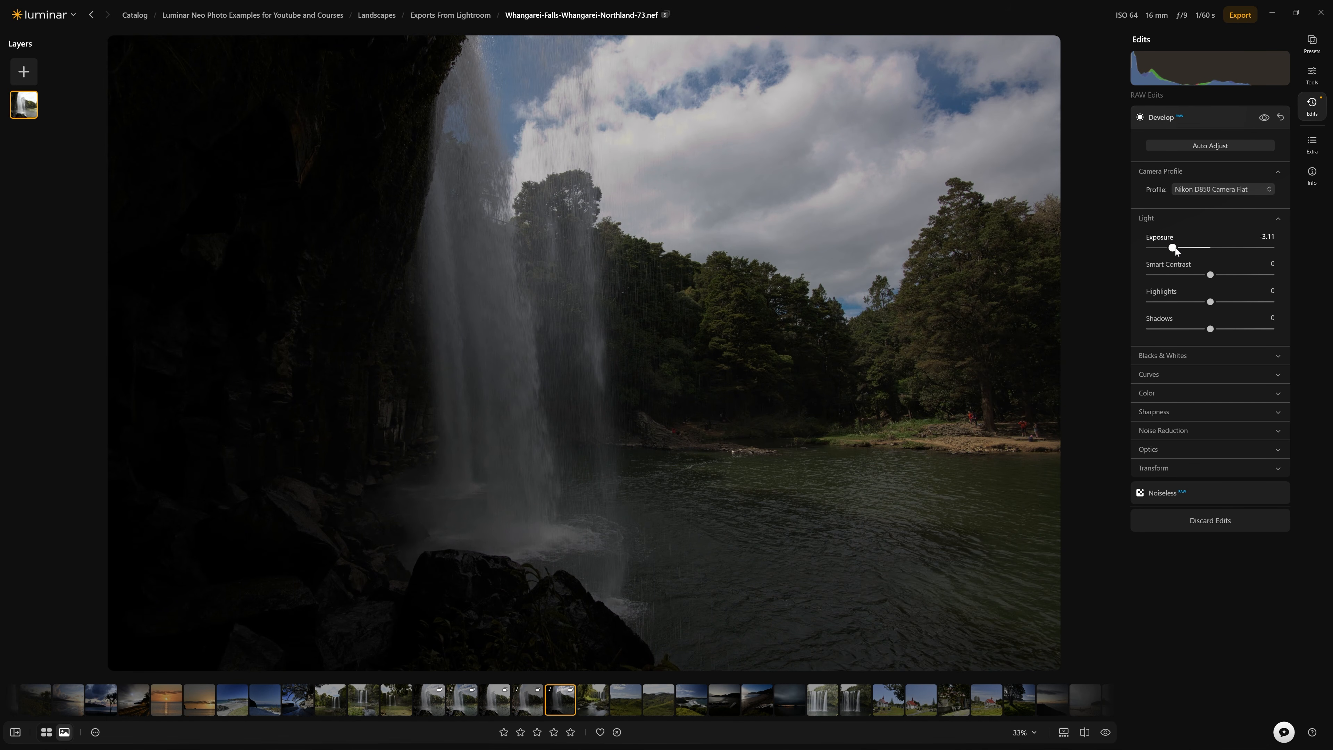
pyautogui.moveTo(1174, 248); pyautogui.dragTo(1261, 248)
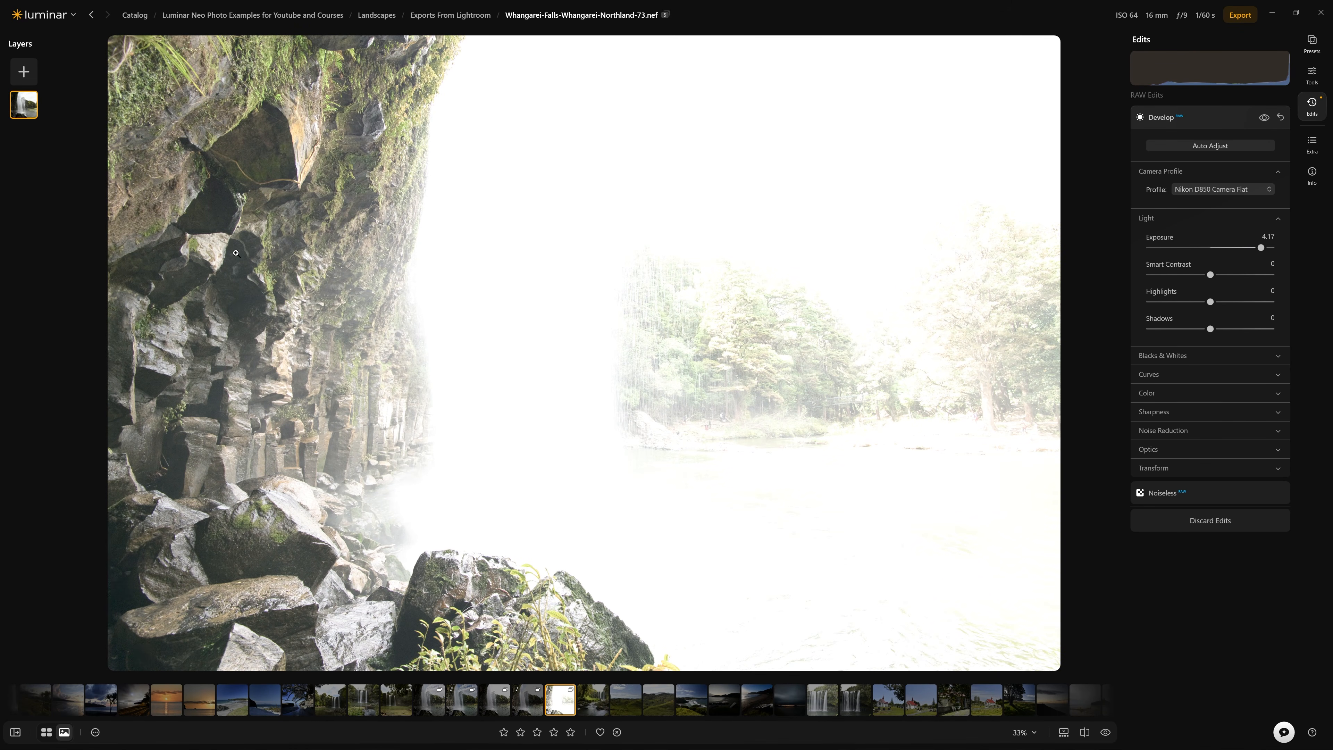
pyautogui.click(221, 235)
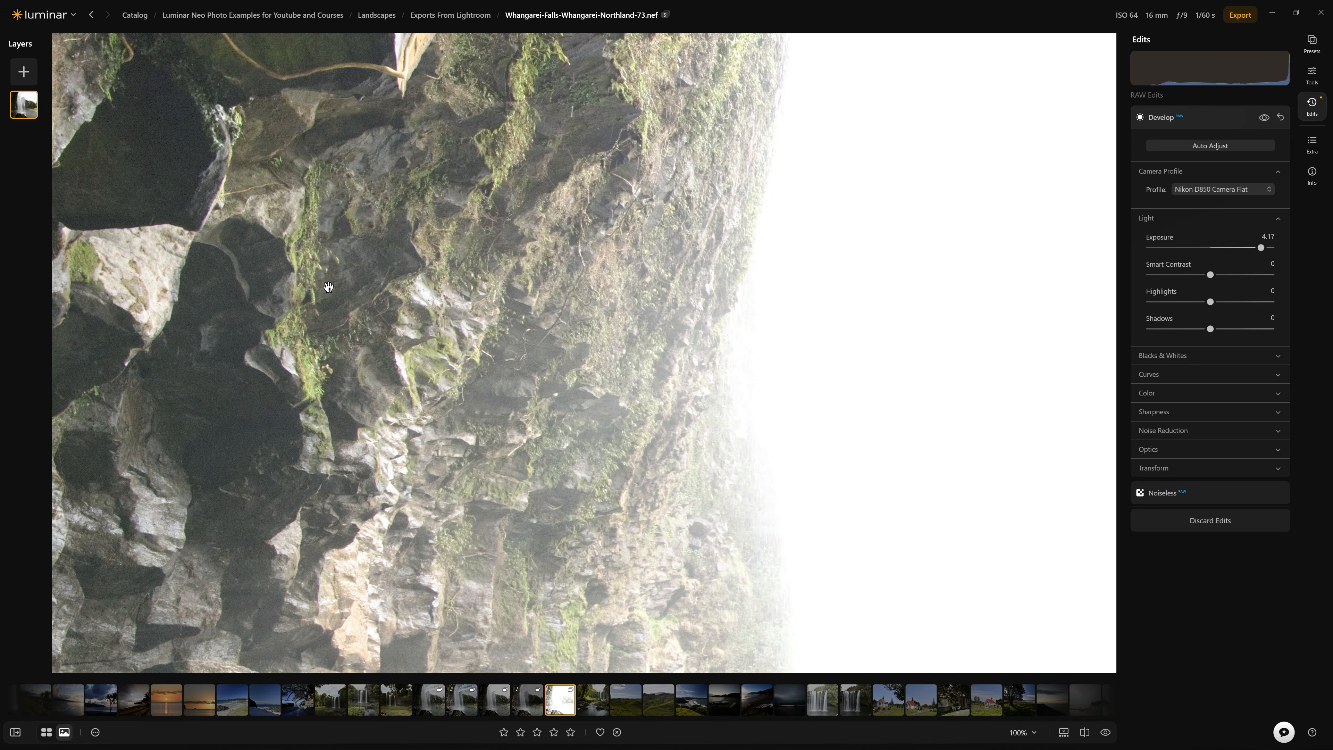
pyautogui.click(675, 292)
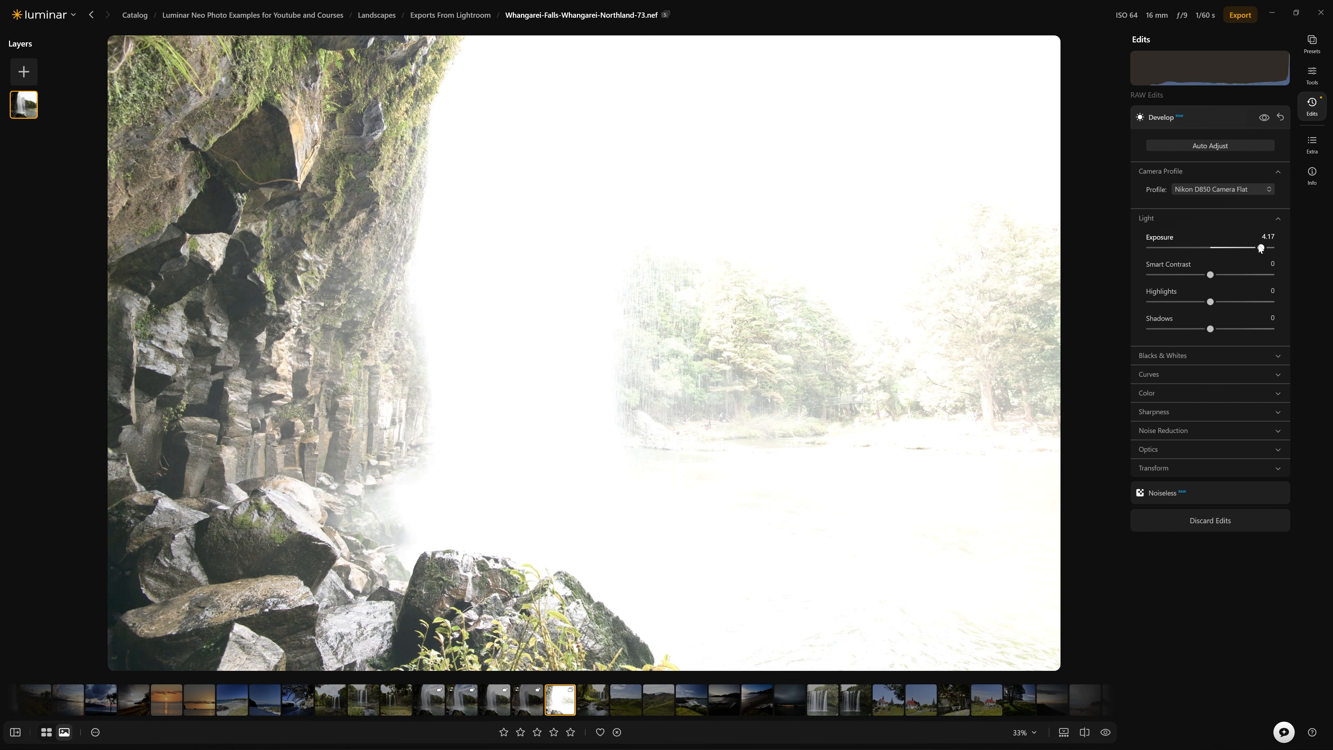
pyautogui.moveTo(1261, 247); pyautogui.dragTo(1257, 247)
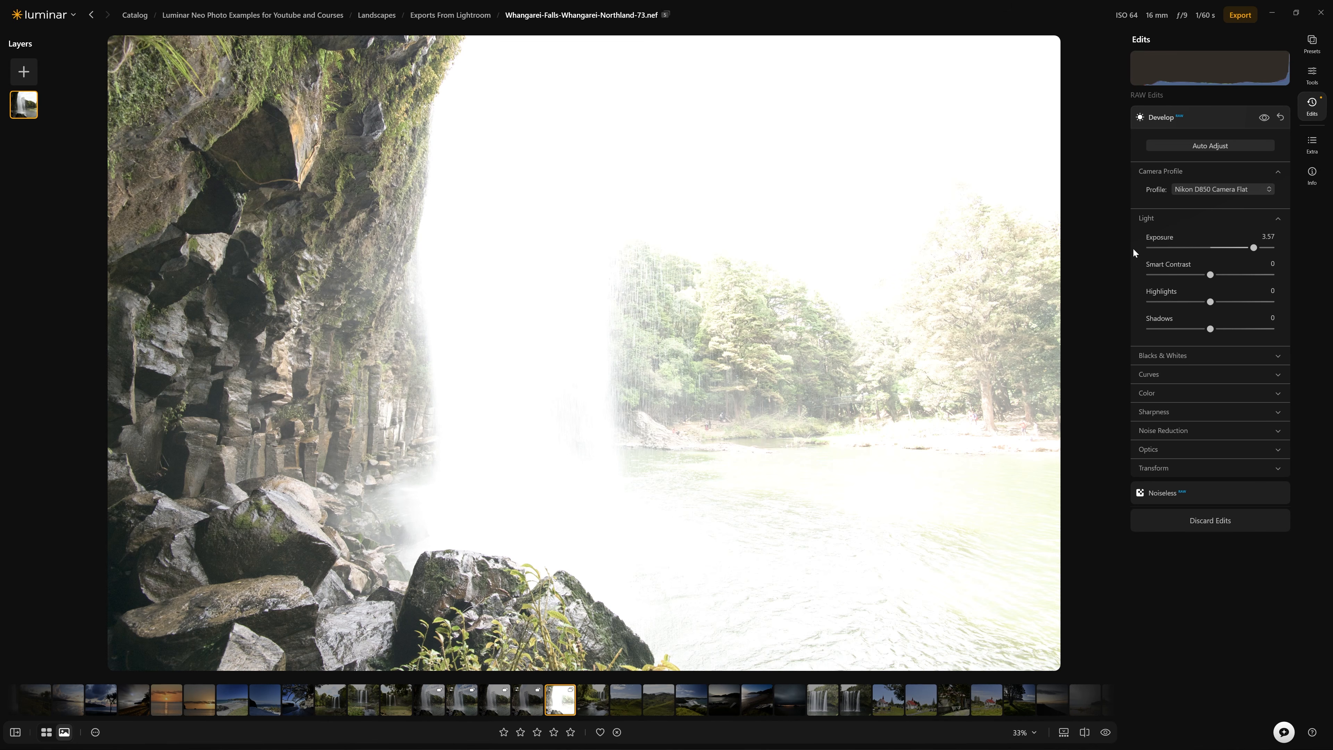
pyautogui.moveTo(1253, 248); pyautogui.dragTo(1176, 247)
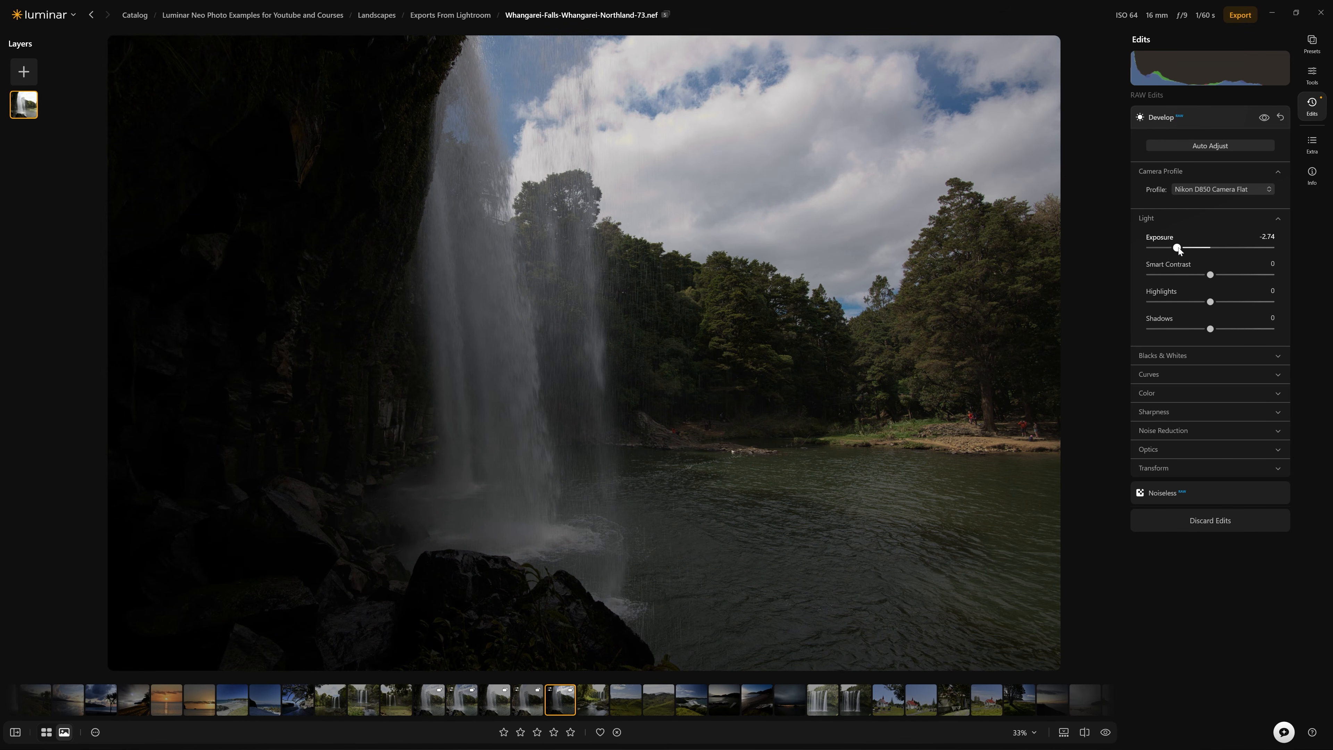
pyautogui.doubleClick(1178, 247)
# - Bring back sky and cliff detail with Highlights at -100, Exposure at -0.80 and Shadows at 100
pyautogui.moveTo(1210, 301); pyautogui.dragTo(1139, 299)
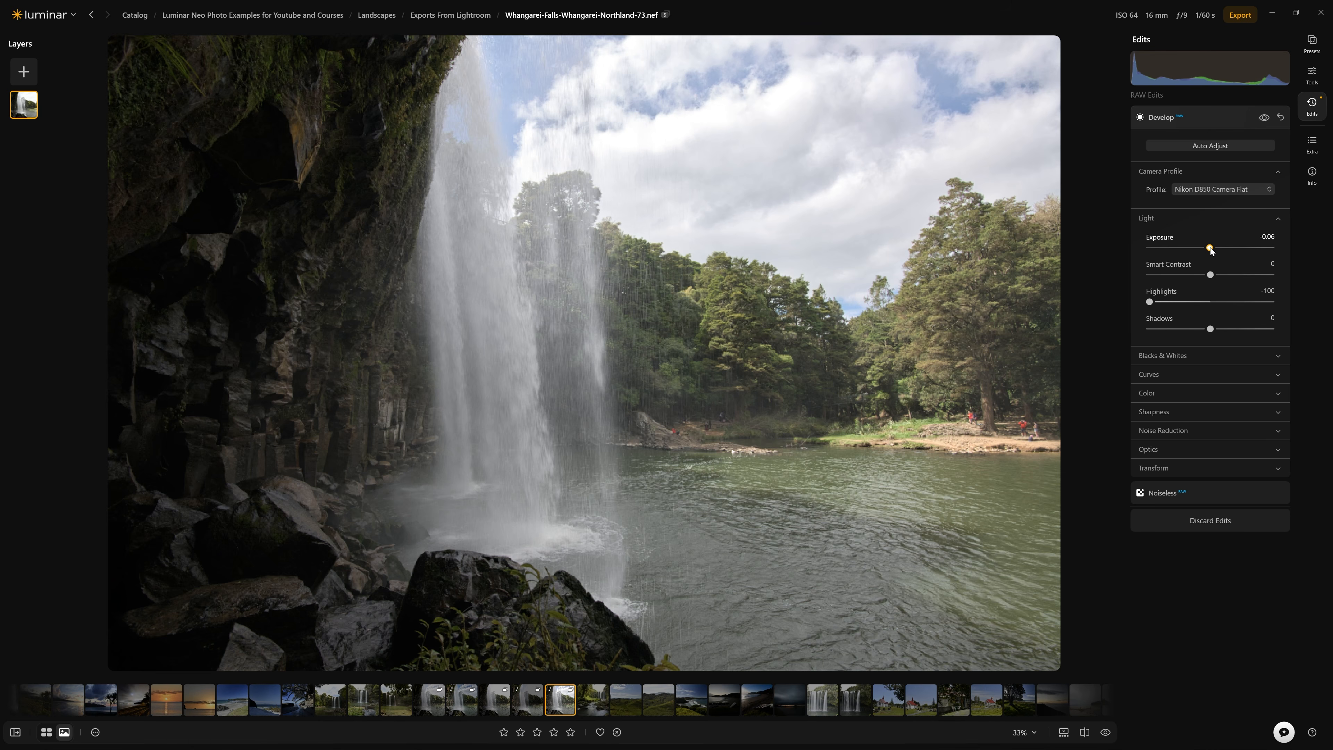
pyautogui.moveTo(1210, 250); pyautogui.dragTo(1203, 251)
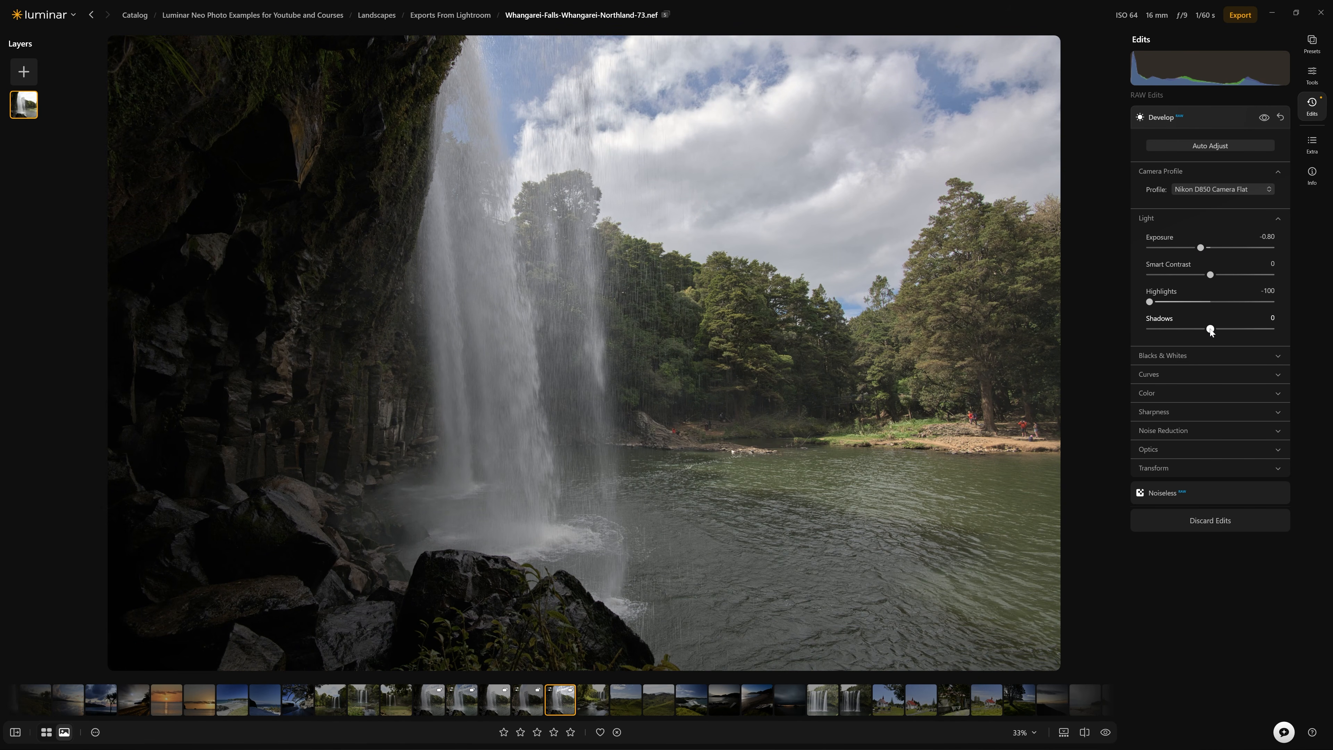
pyautogui.moveTo(1210, 330); pyautogui.dragTo(1273, 331)
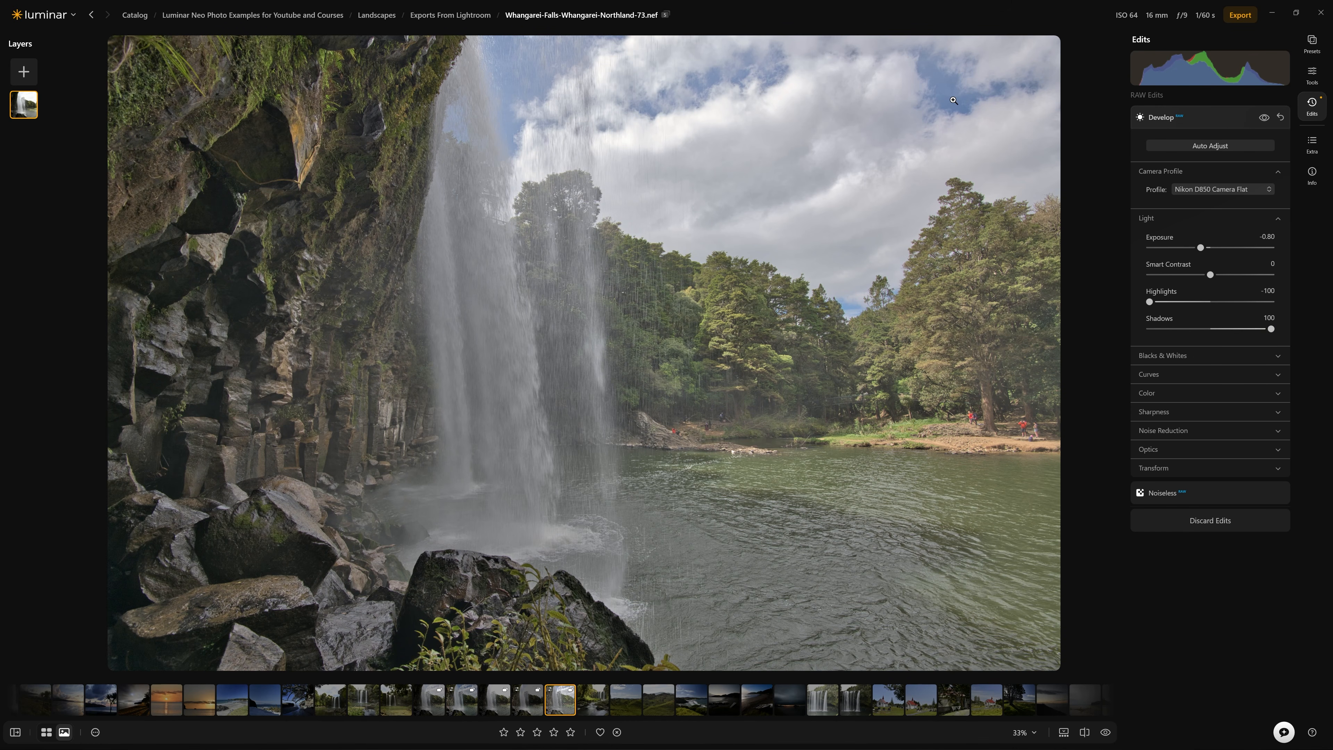
pyautogui.click(1268, 115)
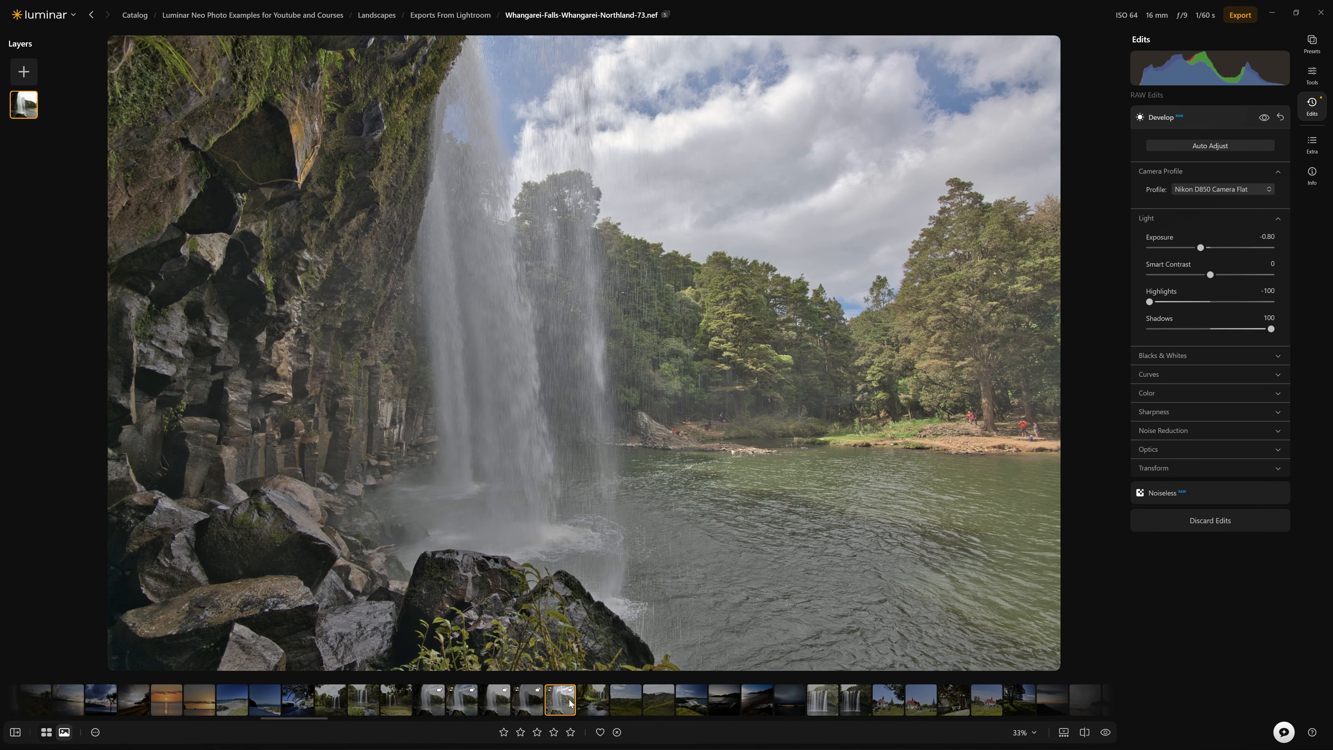
# - Create a virtual copy of the edited waterfall photo and revert the selected version to the original
pyautogui.rightClick(569, 385)
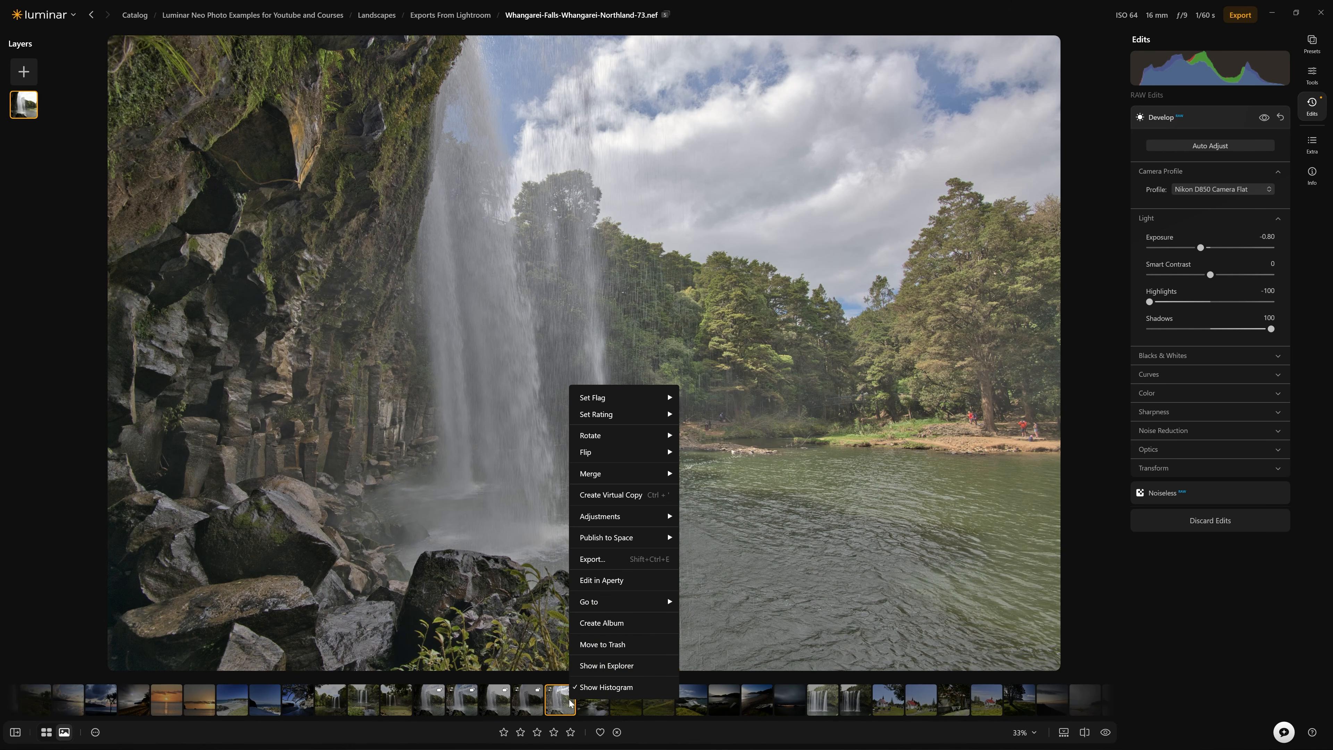
pyautogui.click(654, 495)
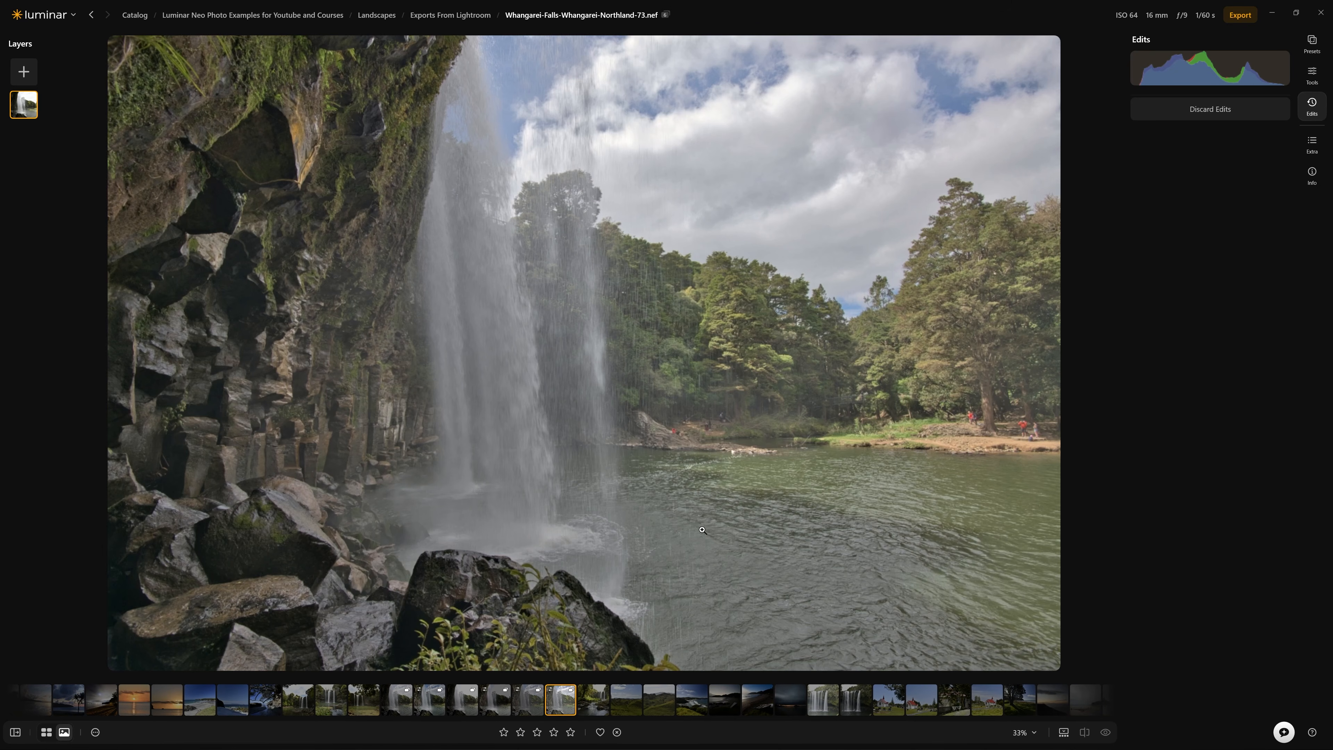
pyautogui.rightClick(576, 699)
pyautogui.moveTo(638, 526)
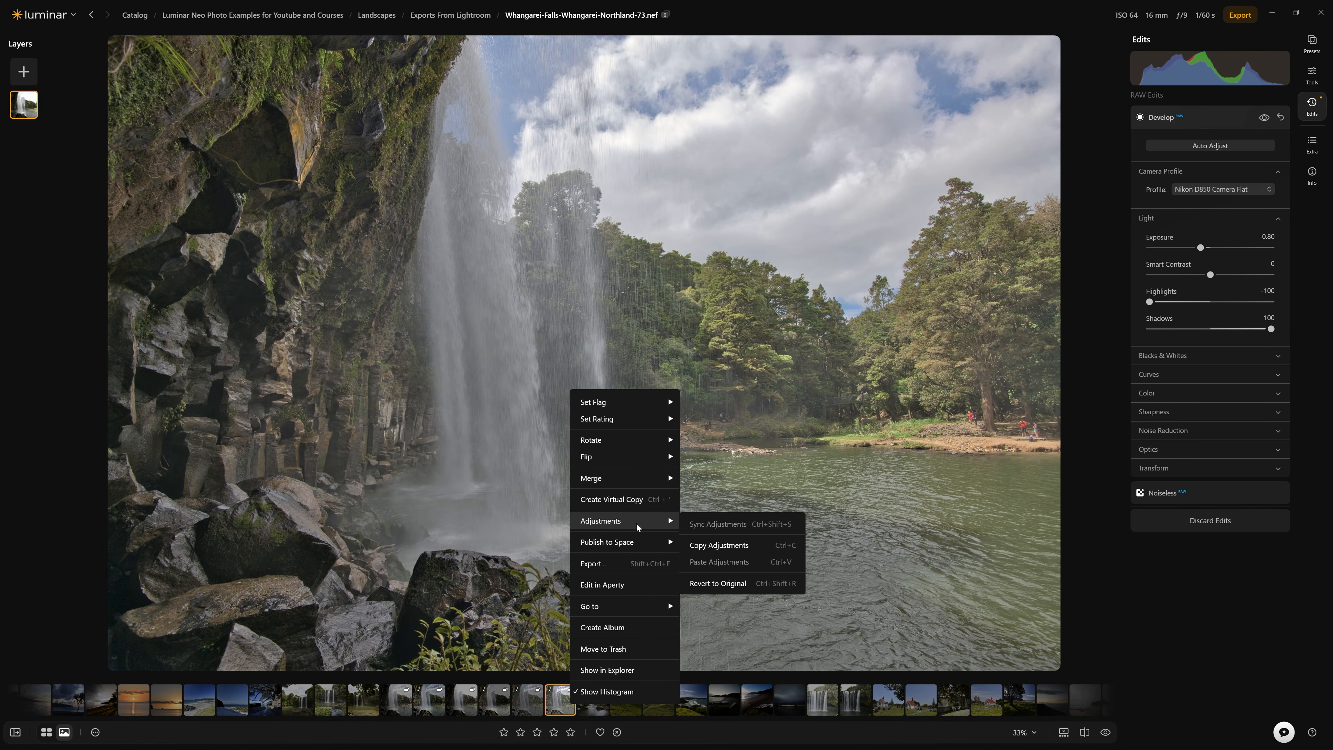
pyautogui.click(729, 583)
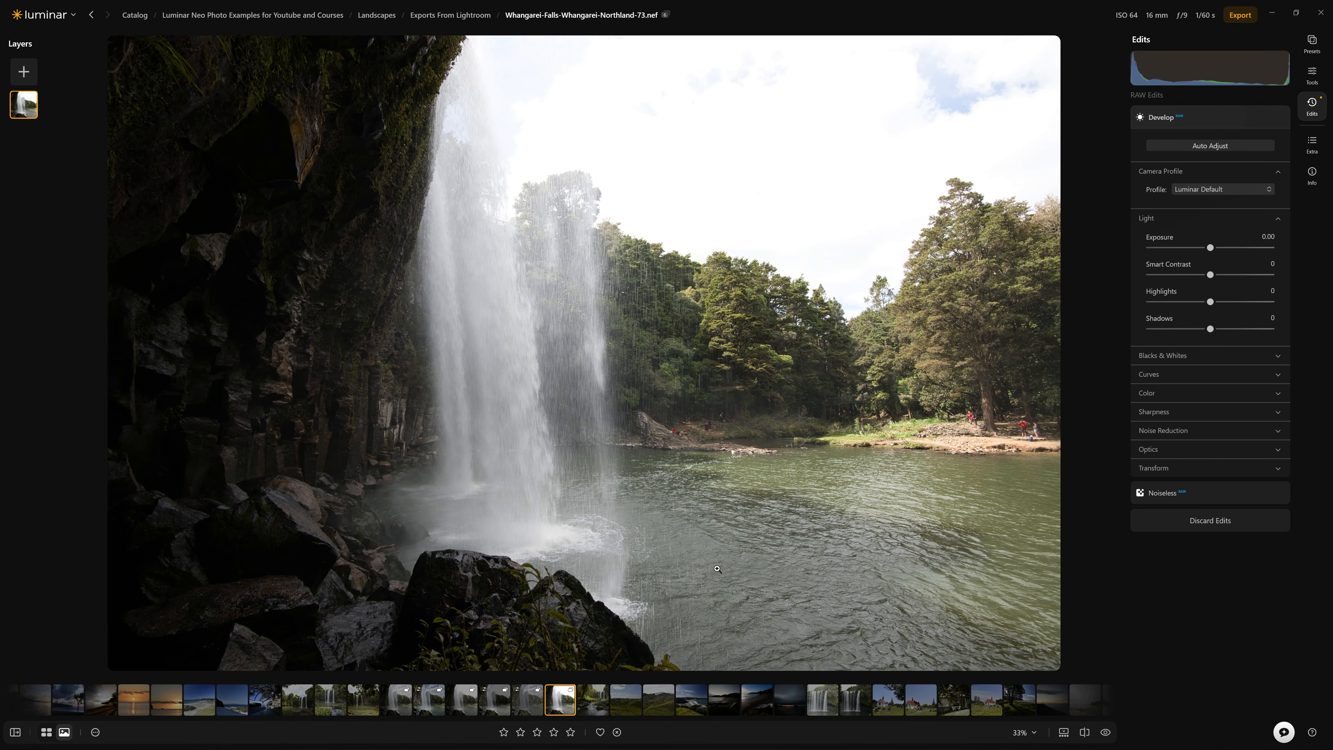
# - Keep the Luminar Default profile and darken the sky with Exposure at -1.08 and Highlights at -100
pyautogui.click(1214, 190)
pyautogui.click(1214, 190)
pyautogui.moveTo(1210, 248); pyautogui.dragTo(1195, 252)
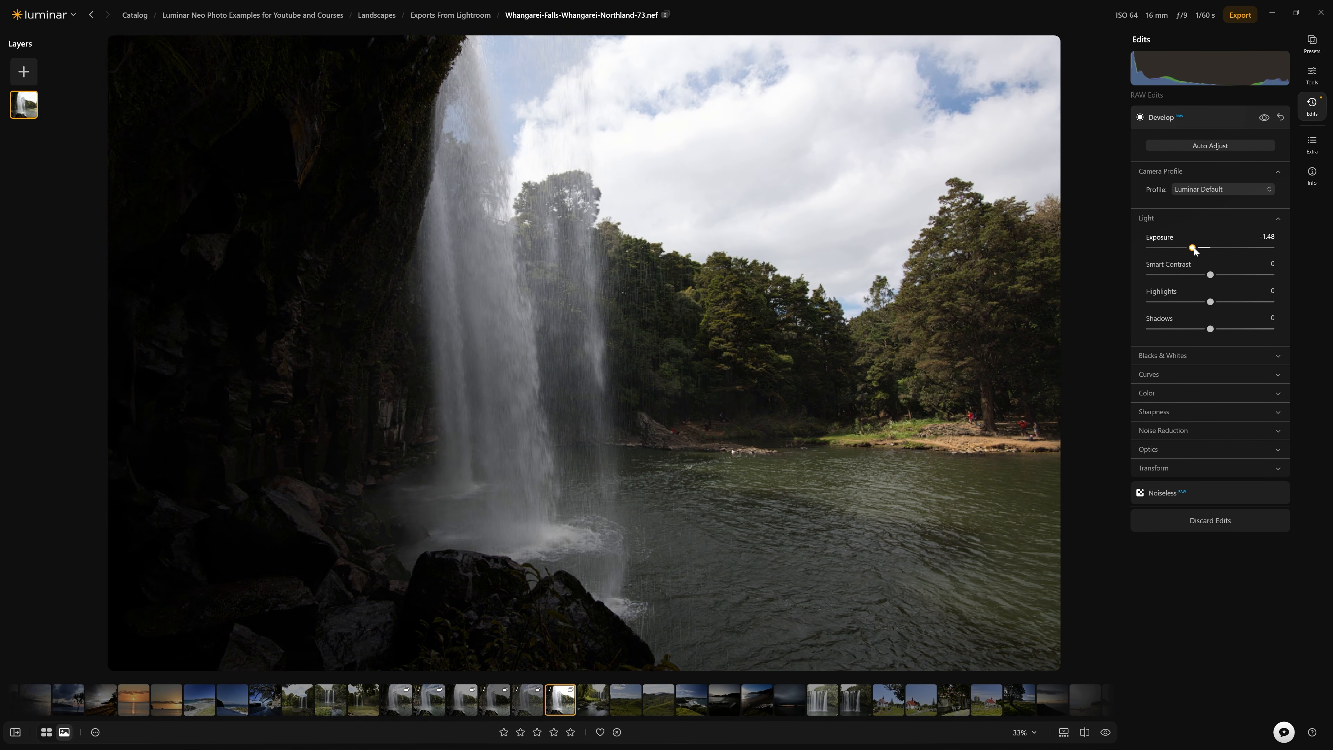
pyautogui.moveTo(1210, 303); pyautogui.dragTo(1145, 305)
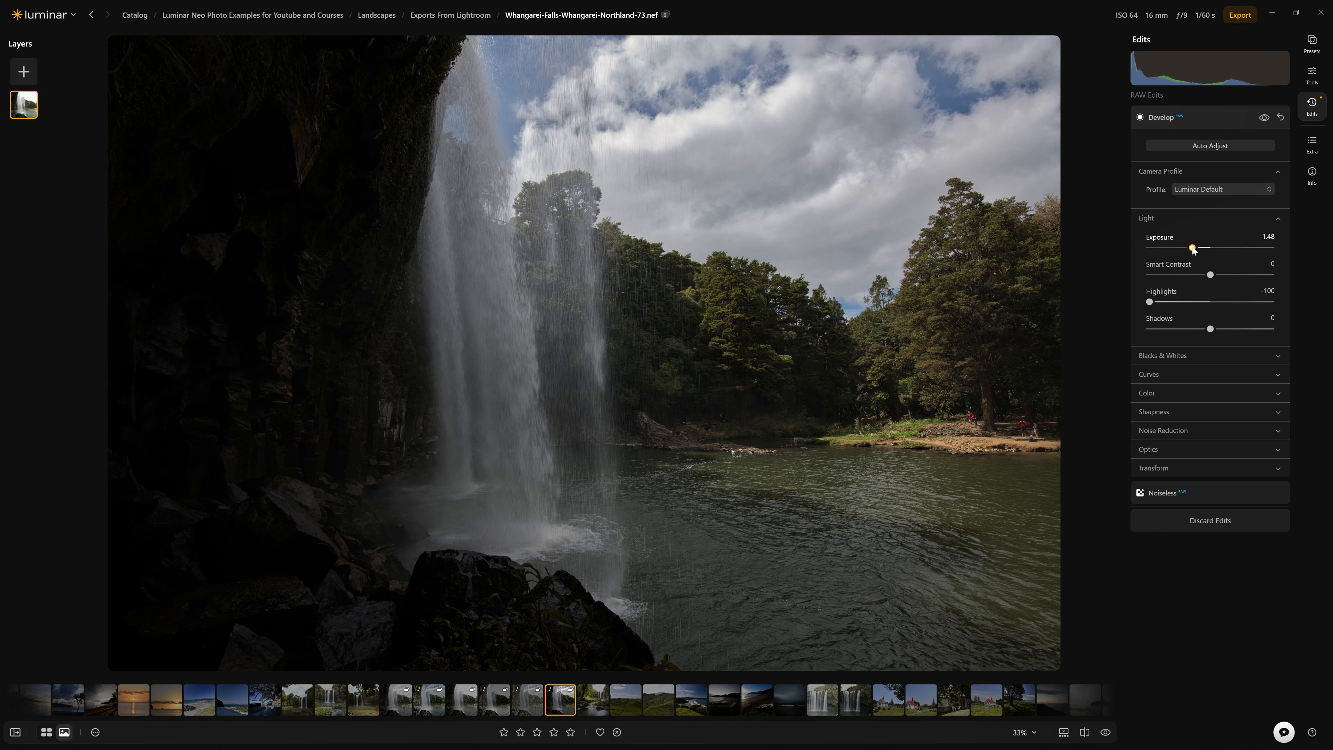
pyautogui.moveTo(1193, 249); pyautogui.dragTo(1198, 248)
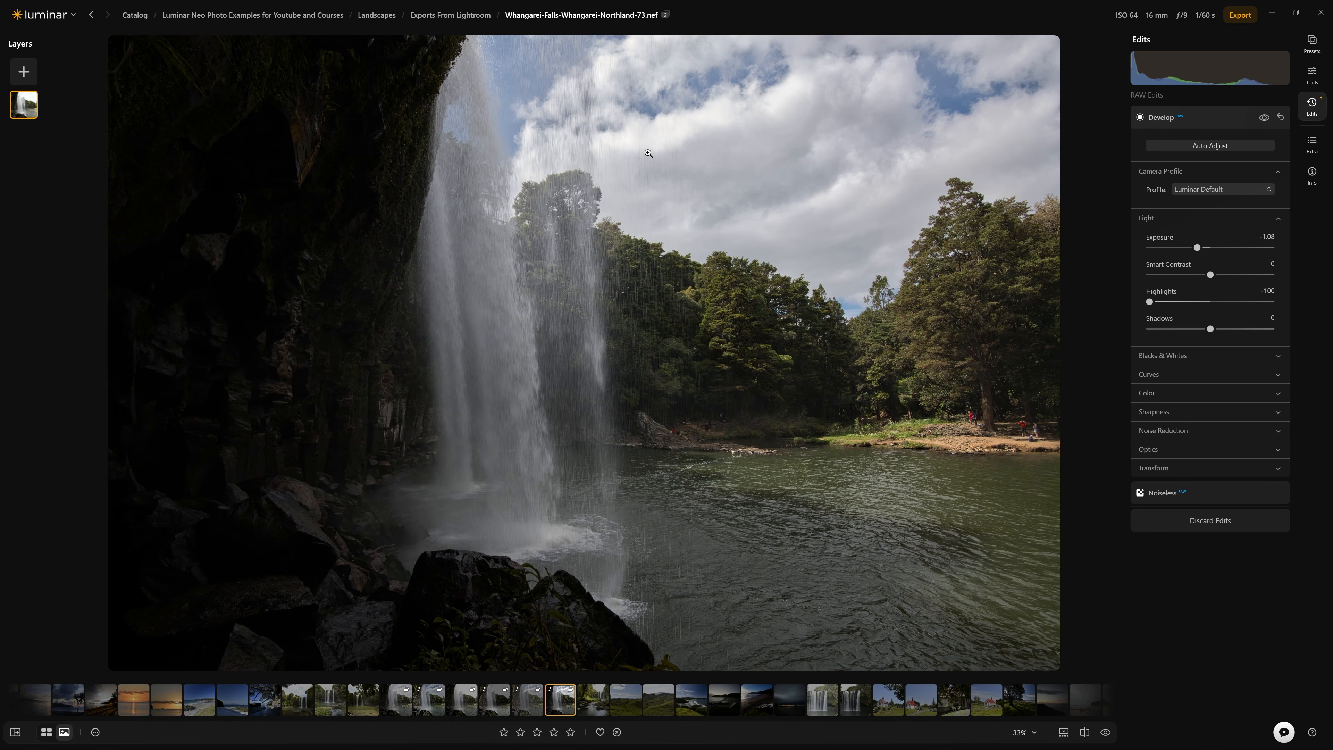
# - Check clipping while pulling the tone curve's white point slightly inward, and set Shadows to 11 and Saturation to 34
pyautogui.press('j')
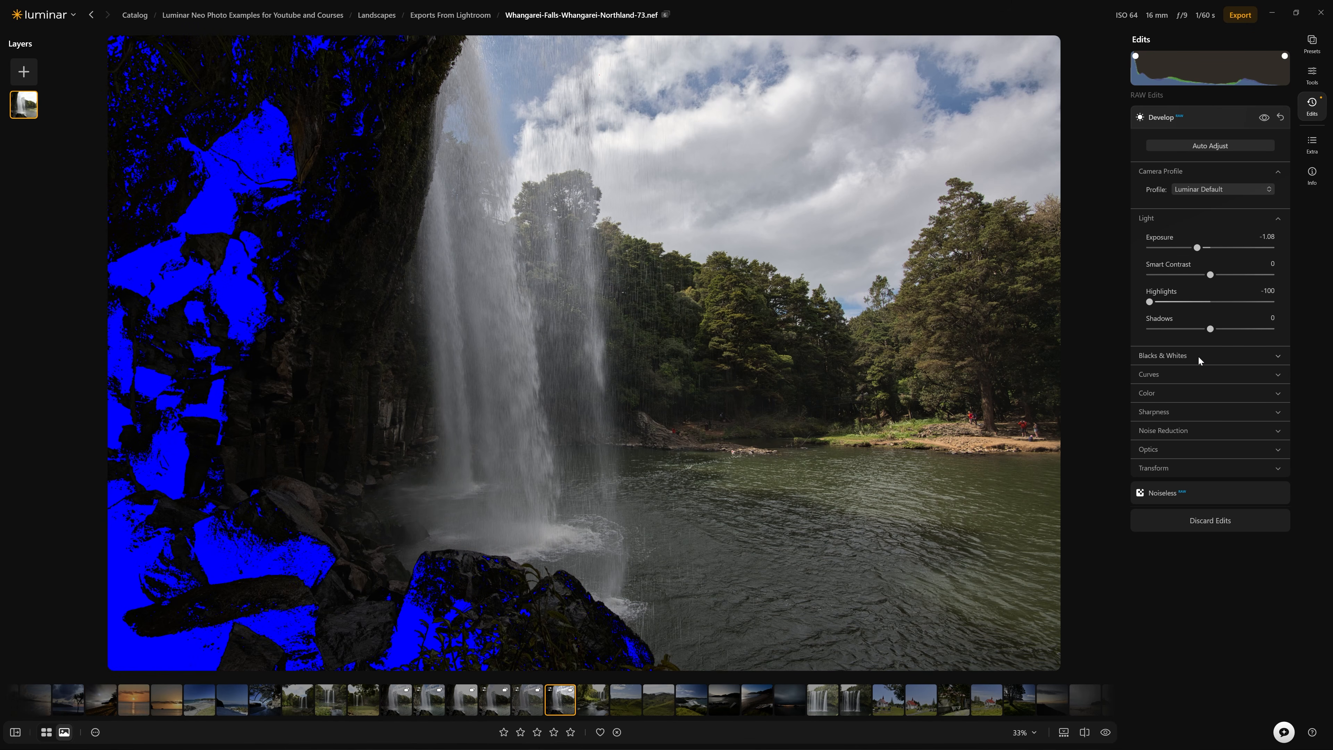
pyautogui.click(1203, 375)
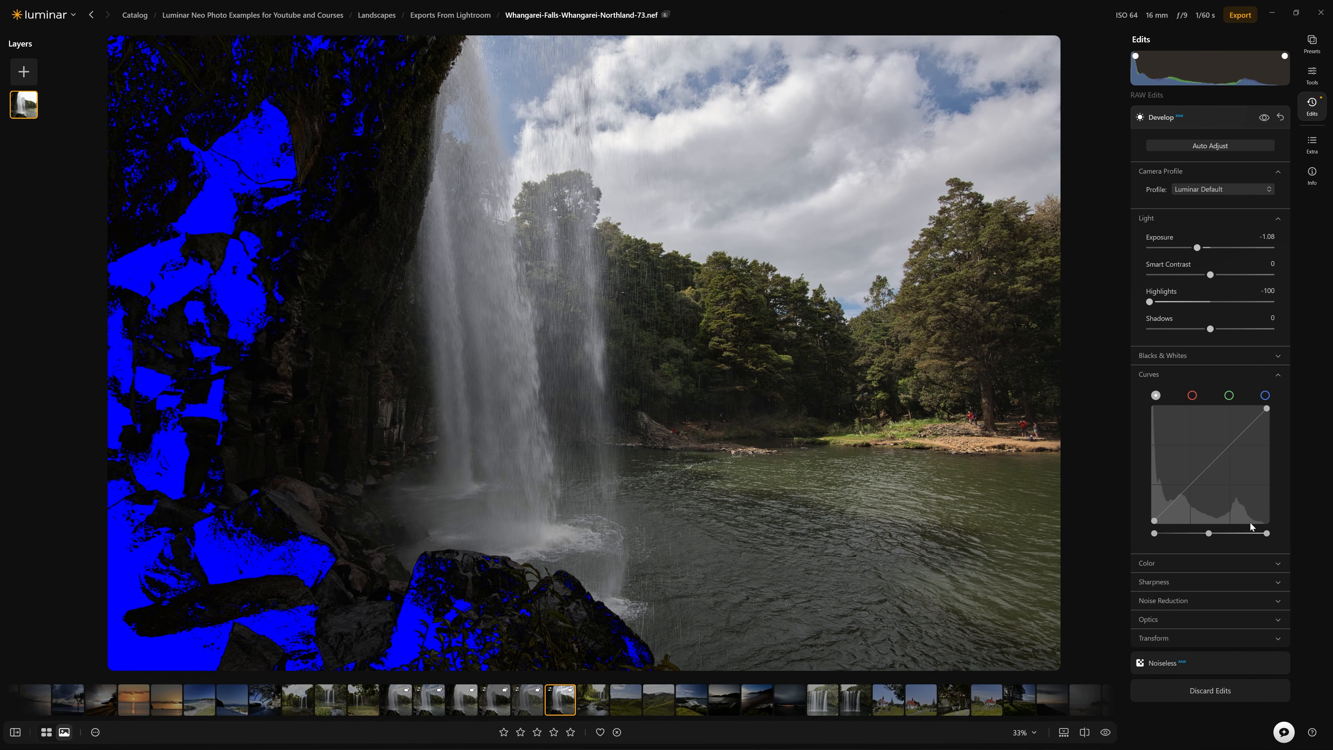
pyautogui.moveTo(1267, 534); pyautogui.dragTo(1262, 537)
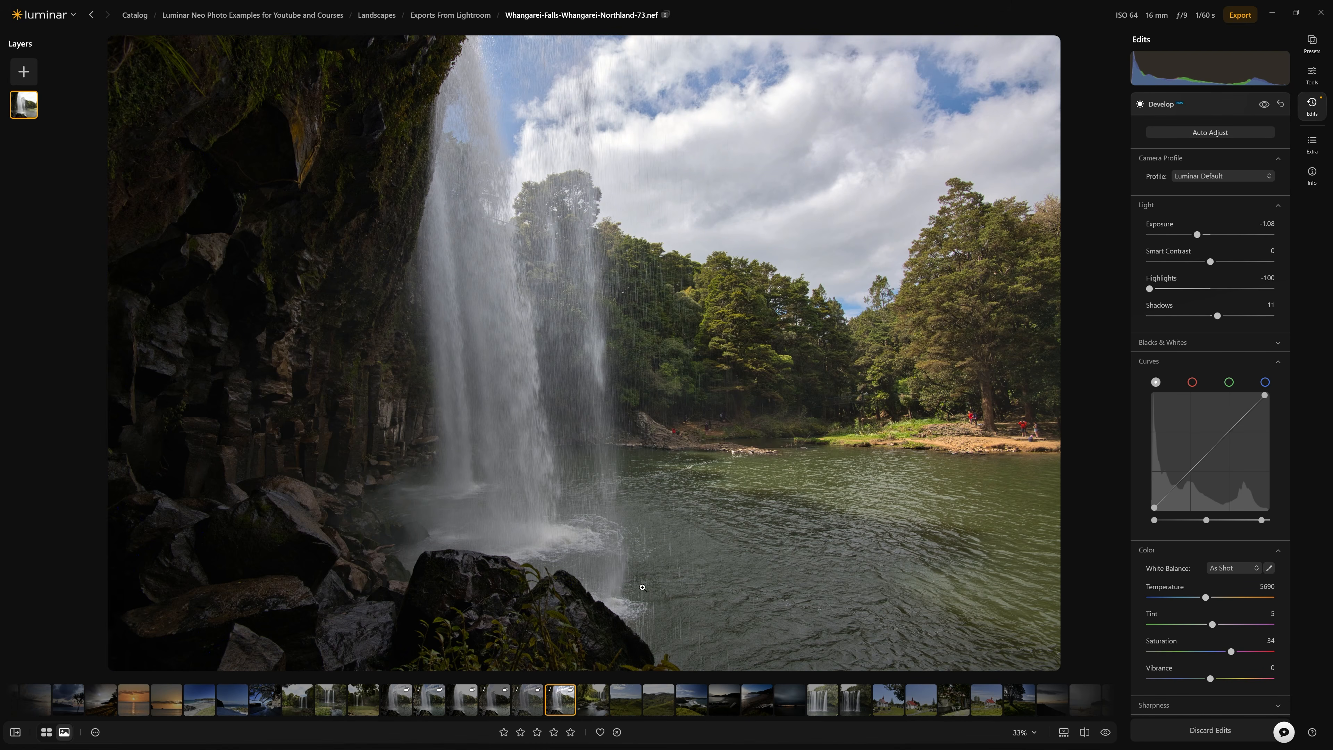
# - Find the Develop settings again among the Essentials tools and compare the photo with and without them
pyautogui.moveTo(1174, 73)
pyautogui.click(1227, 111)
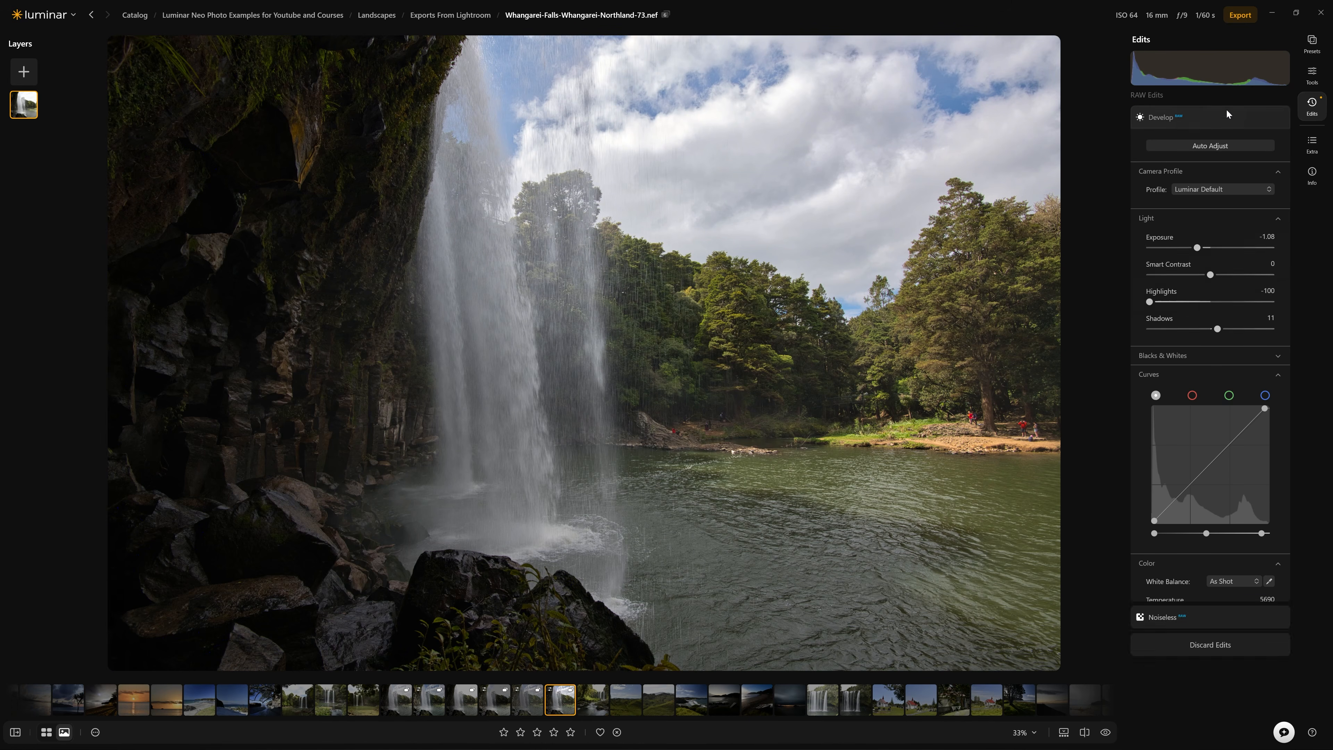
pyautogui.click(1316, 76)
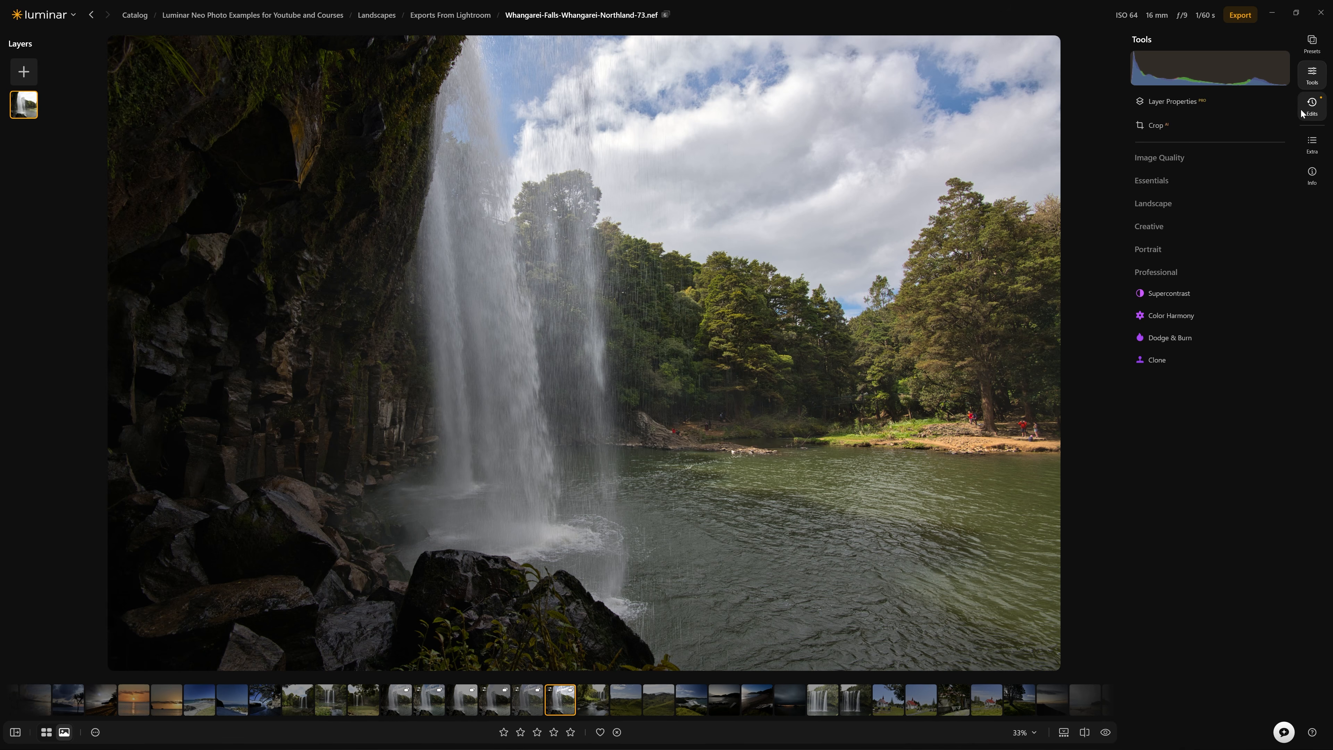
pyautogui.click(1167, 179)
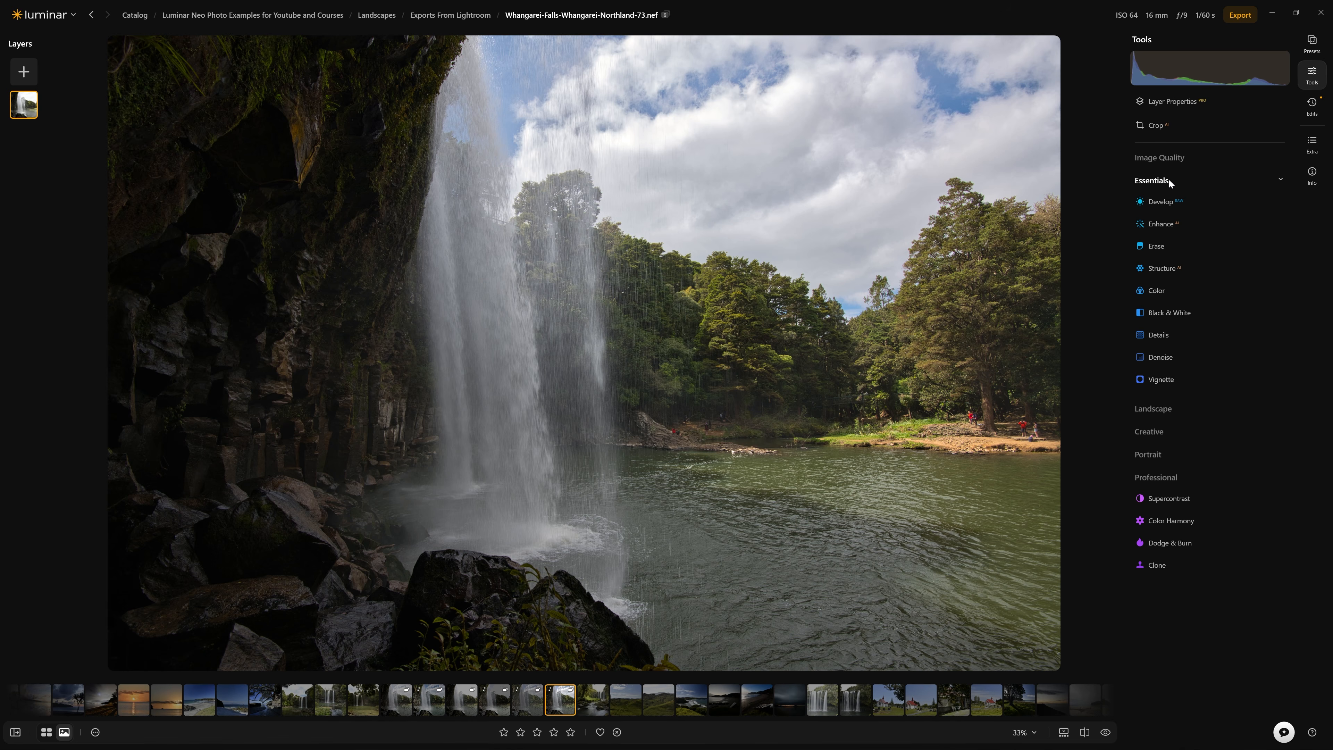
pyautogui.click(1176, 197)
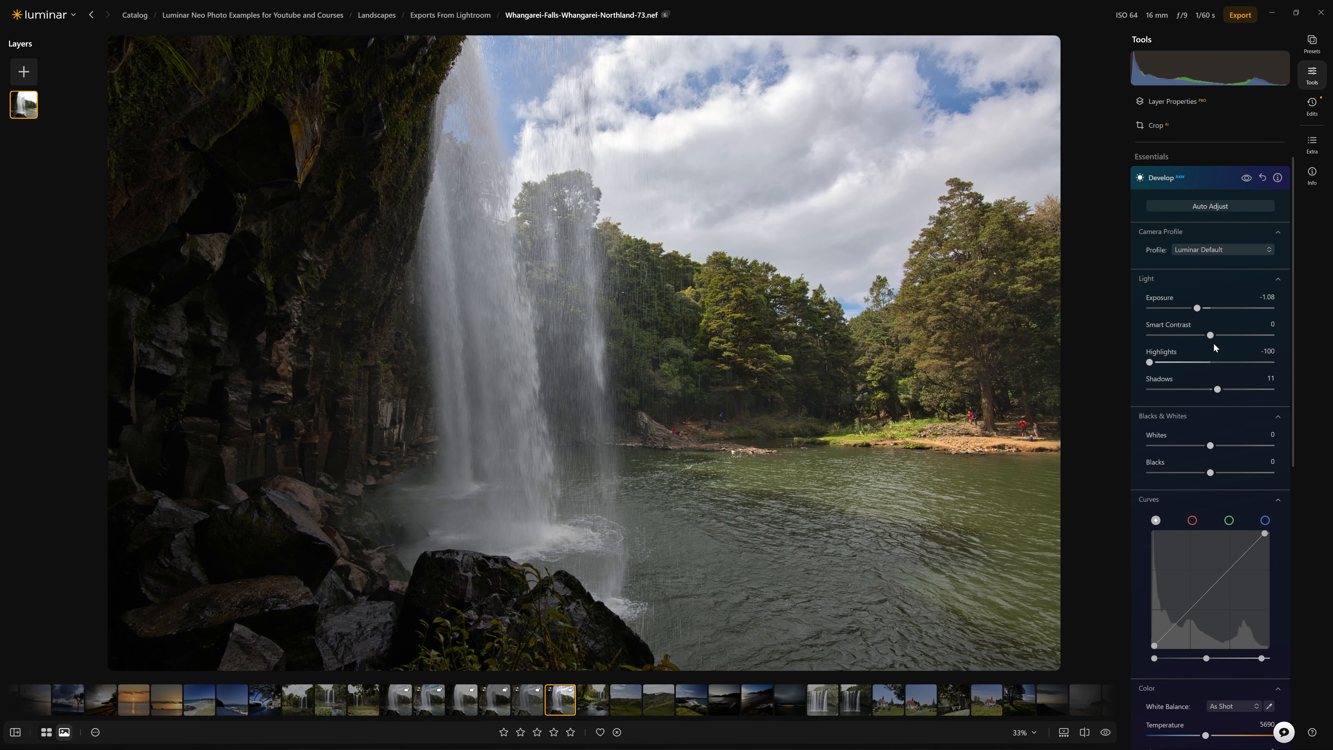
pyautogui.click(1244, 180)
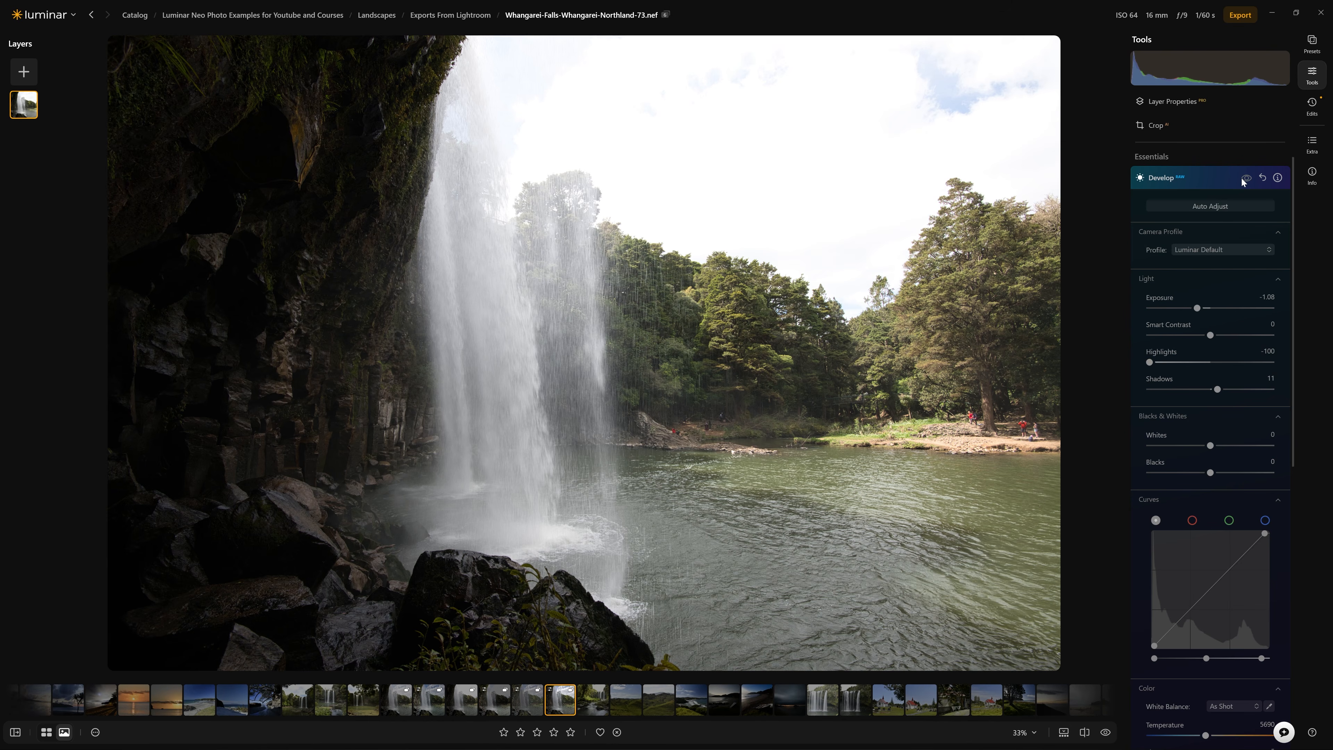
pyautogui.click(1244, 179)
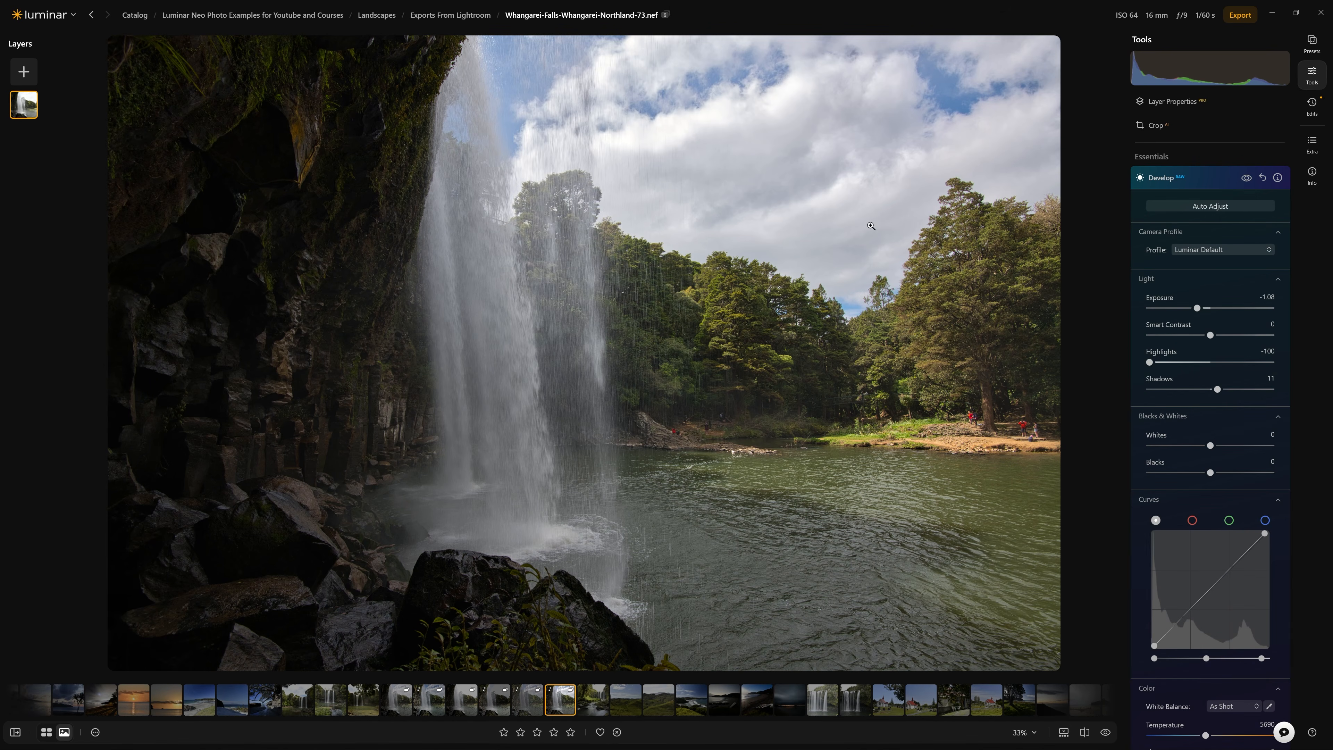
pyautogui.click(1206, 179)
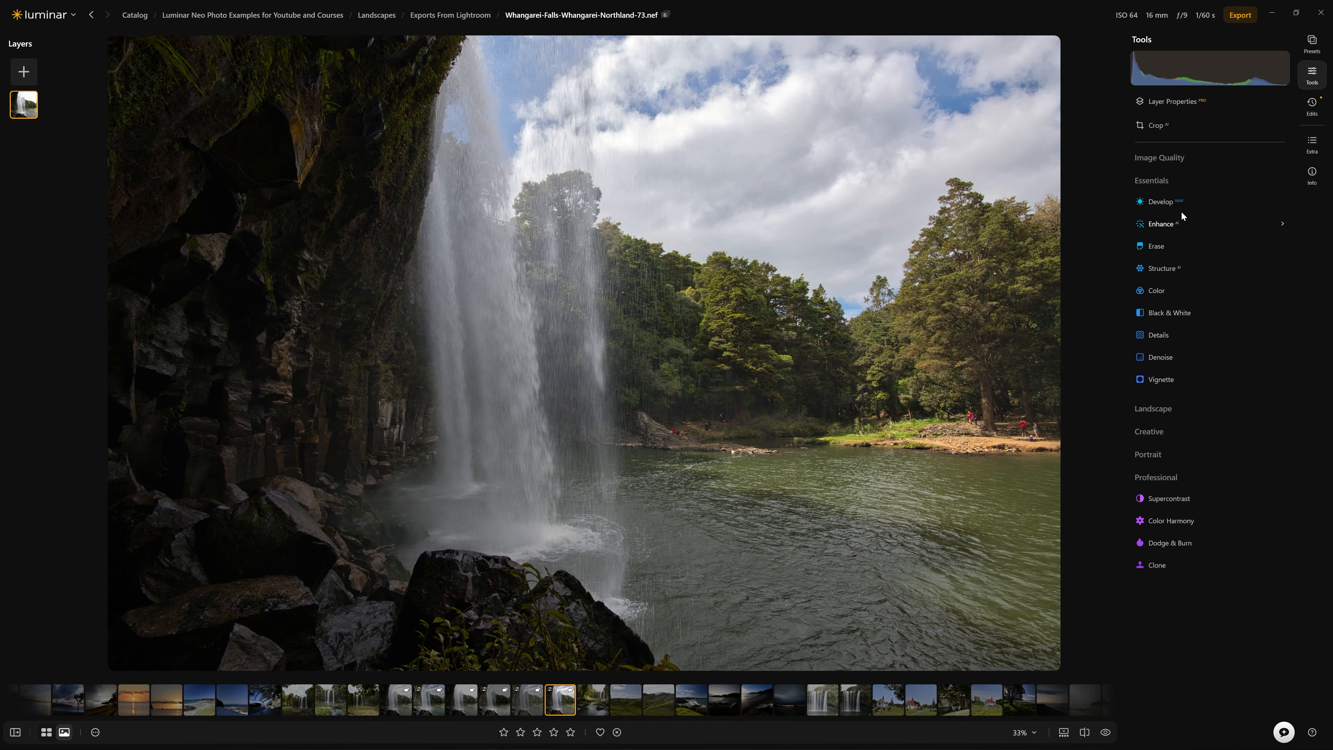
# - Duplicate the base photo layer and close its layer properties
pyautogui.rightClick(33, 105)
pyautogui.click(57, 130)
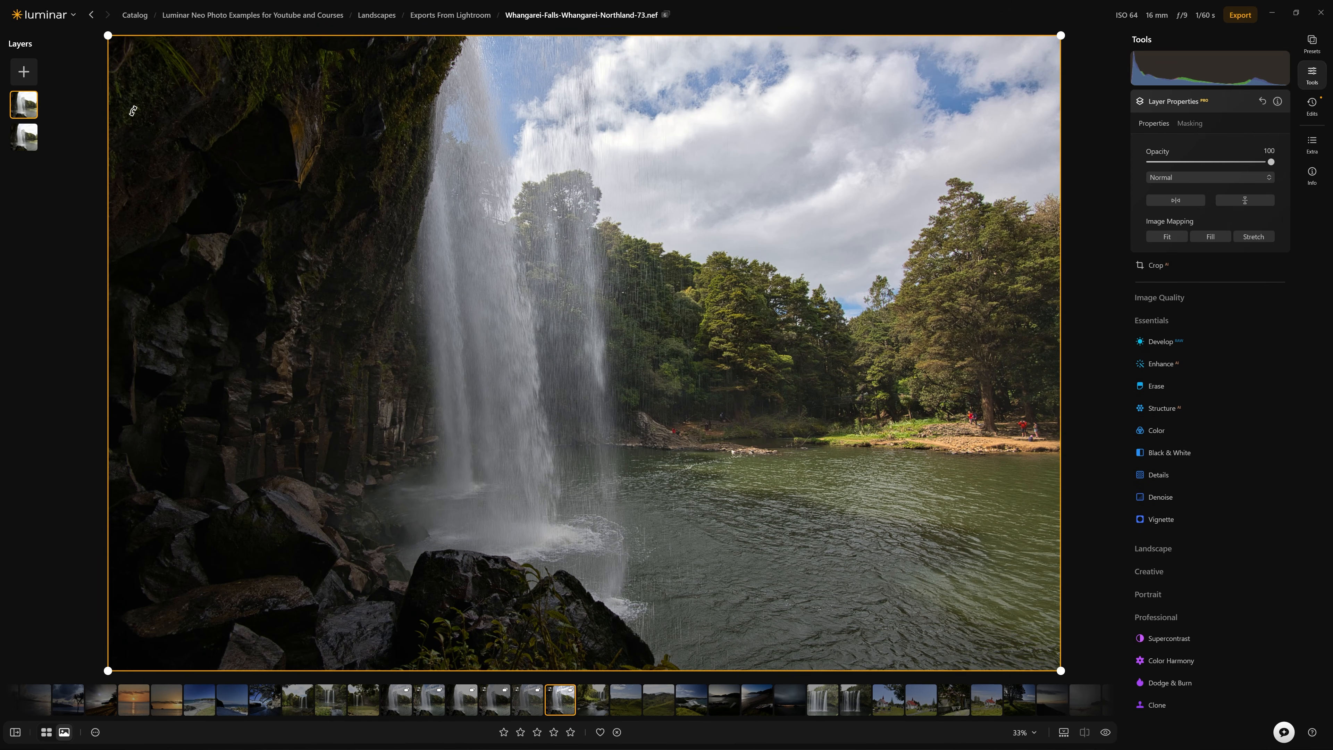
pyautogui.click(1176, 105)
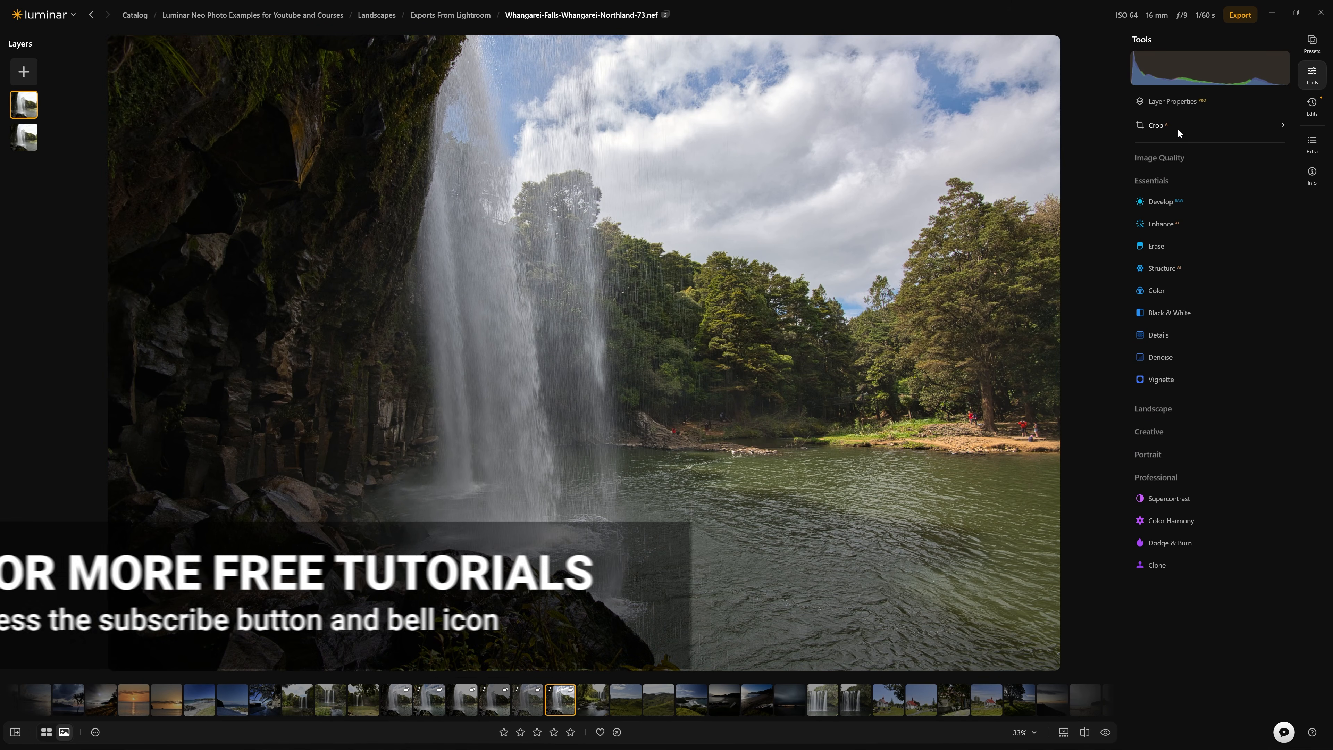
# - Brighten the duplicate layer's Develop settings with Exposure at 1.14 and Shadows at 20 for the dark cliff
pyautogui.click(1177, 194)
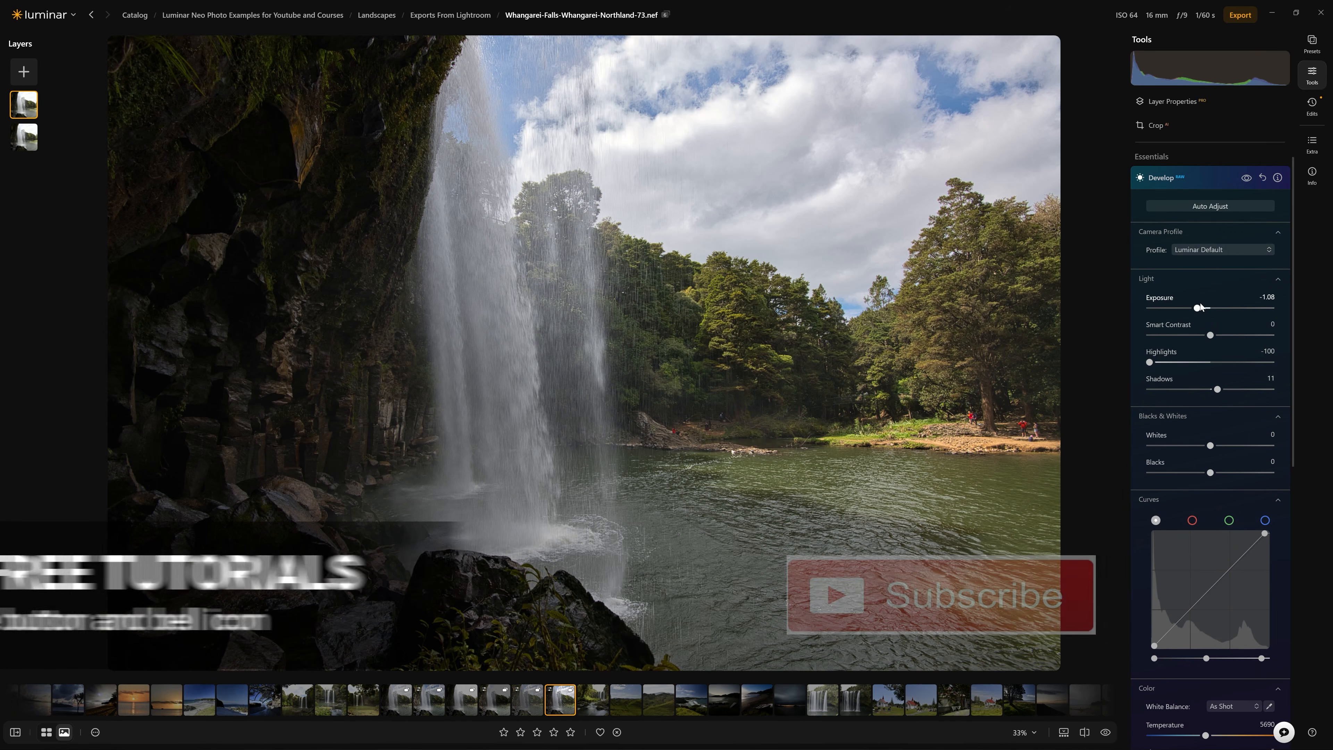
pyautogui.moveTo(1197, 308); pyautogui.dragTo(1224, 312)
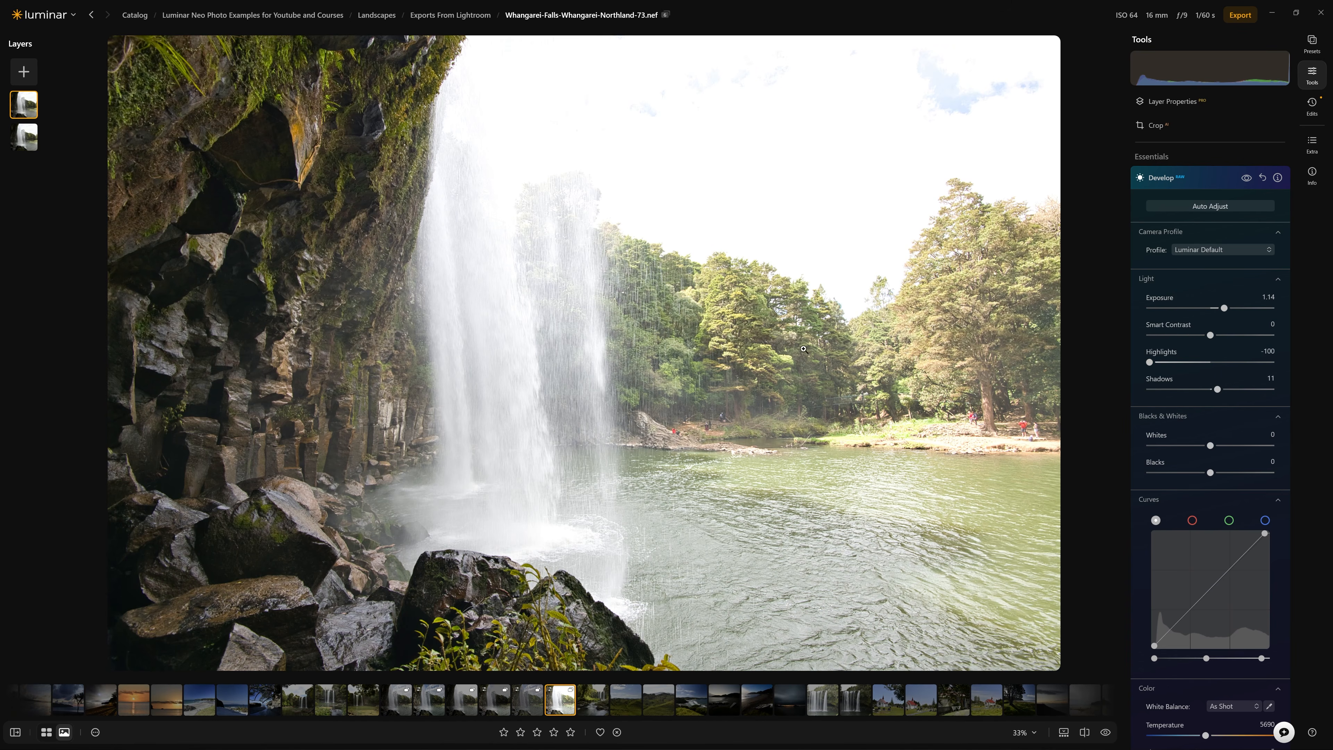
pyautogui.moveTo(1218, 388); pyautogui.dragTo(1227, 402)
pyautogui.moveTo(1225, 402); pyautogui.dragTo(1220, 411)
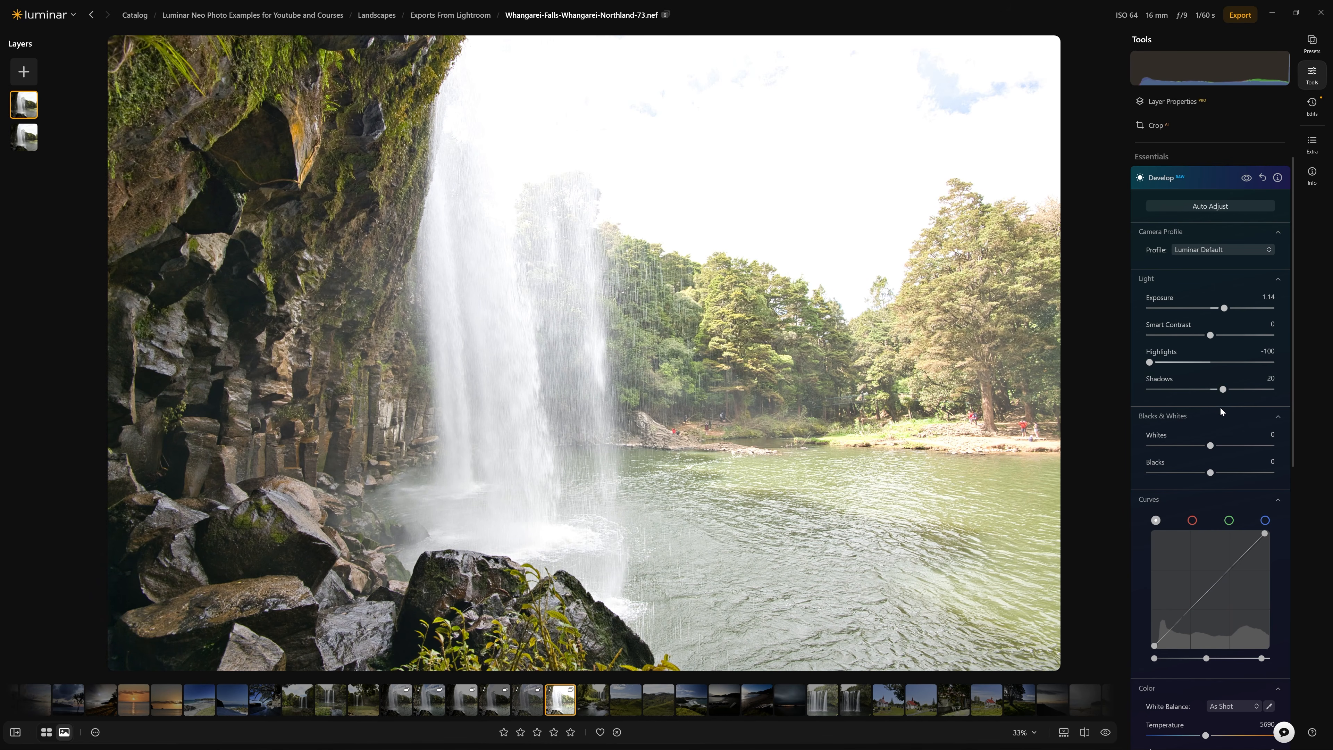
# - Show the clipping warnings and return the duplicate layer's tone curve white point to its default corner
pyautogui.press('j')
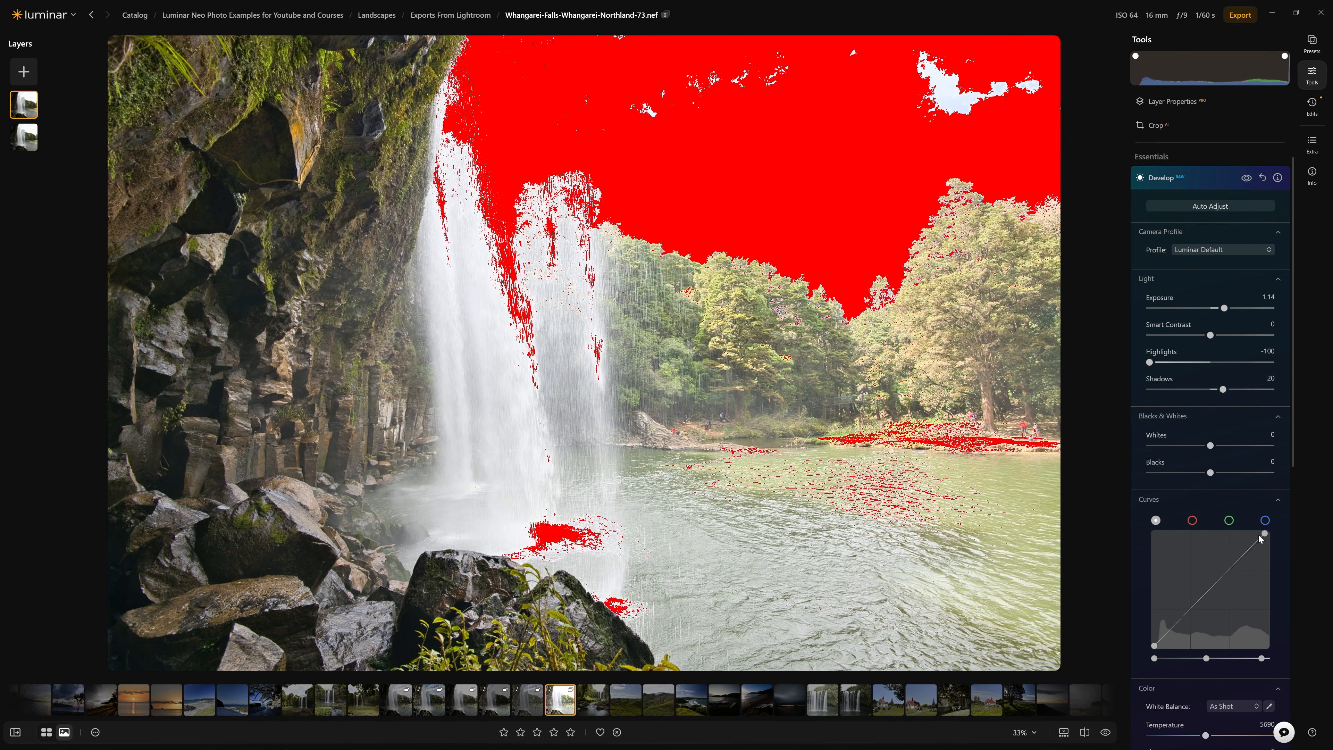
pyautogui.moveTo(1264, 535); pyautogui.dragTo(1266, 534)
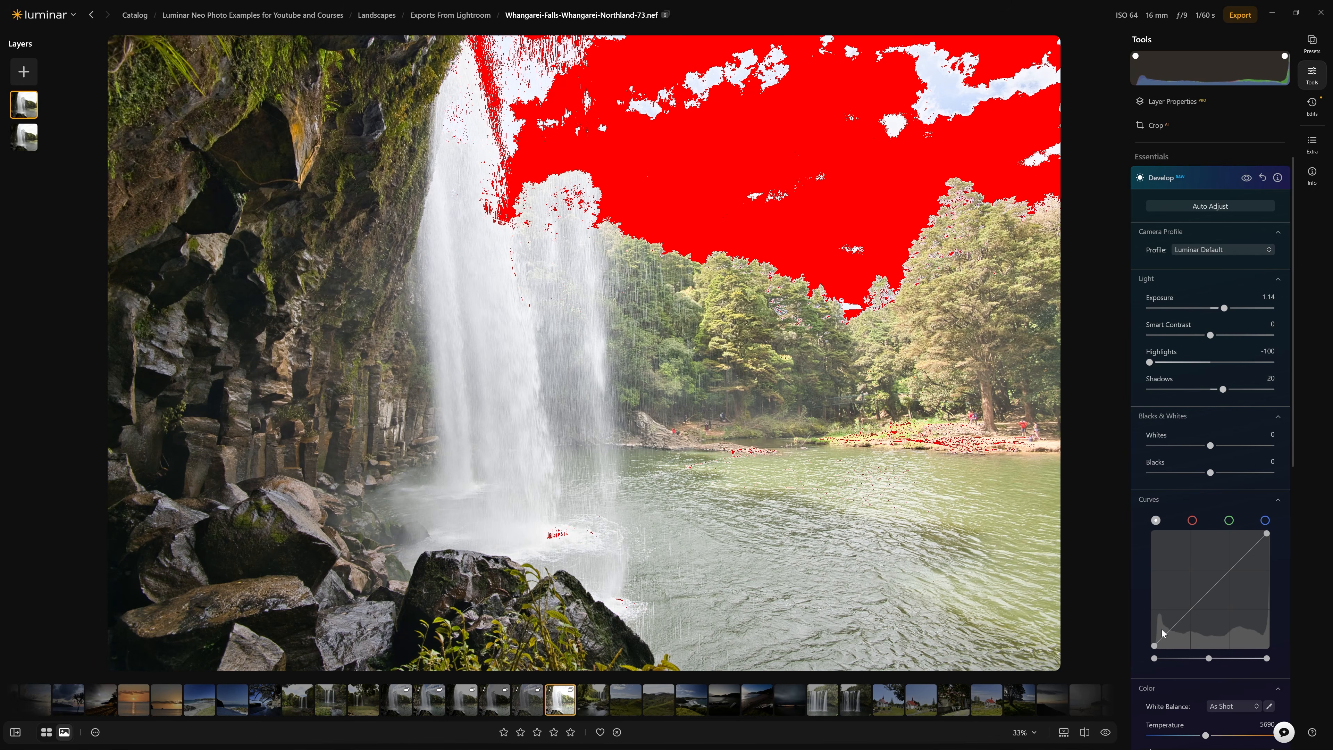
# - Nudge the black point of the duplicate layer's tone curve slightly inward and hide the clipping warnings
pyautogui.moveTo(1157, 660); pyautogui.dragTo(1157, 662)
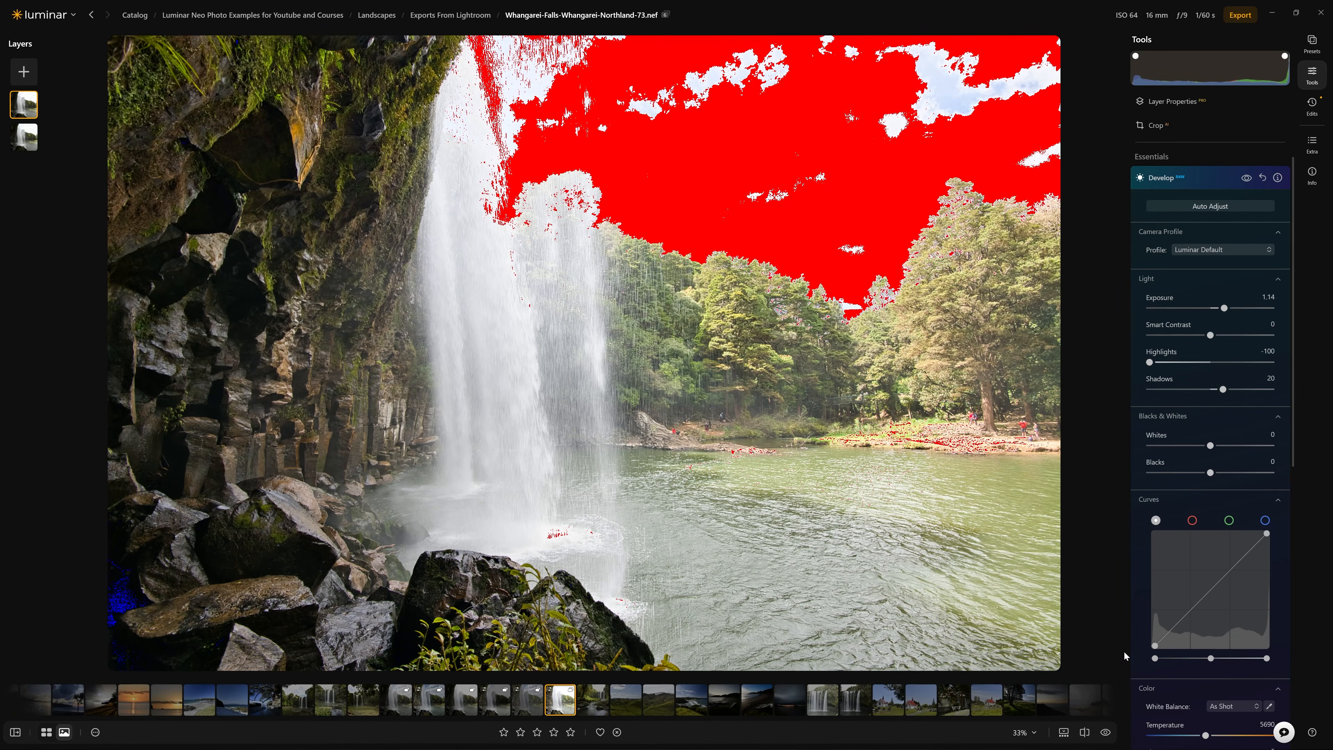
pyautogui.press('j')
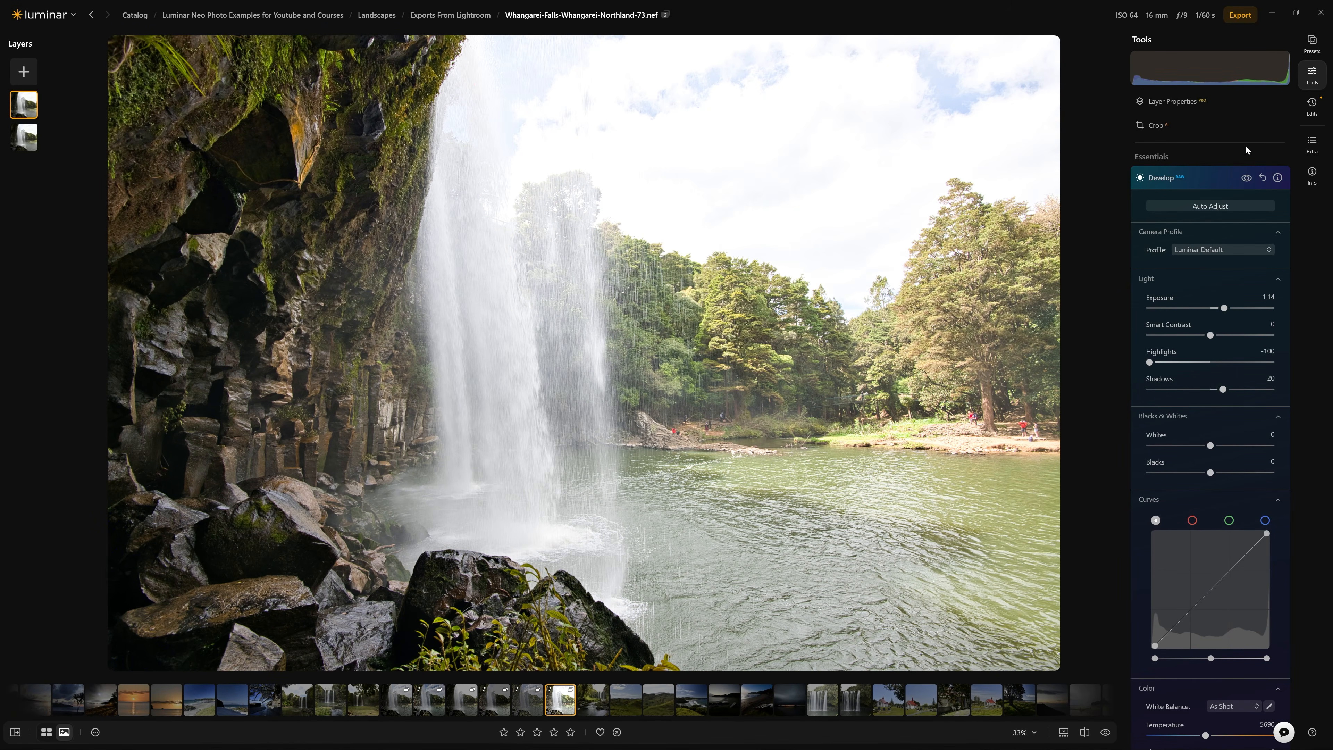
# - Compare the duplicate layer with and without its Develop settings and inspect the cliff detail beside the waterfall at 100%
pyautogui.click(1247, 178)
pyautogui.click(1247, 179)
pyautogui.click(349, 184)
pyautogui.moveTo(273, 221); pyautogui.dragTo(613, 211)
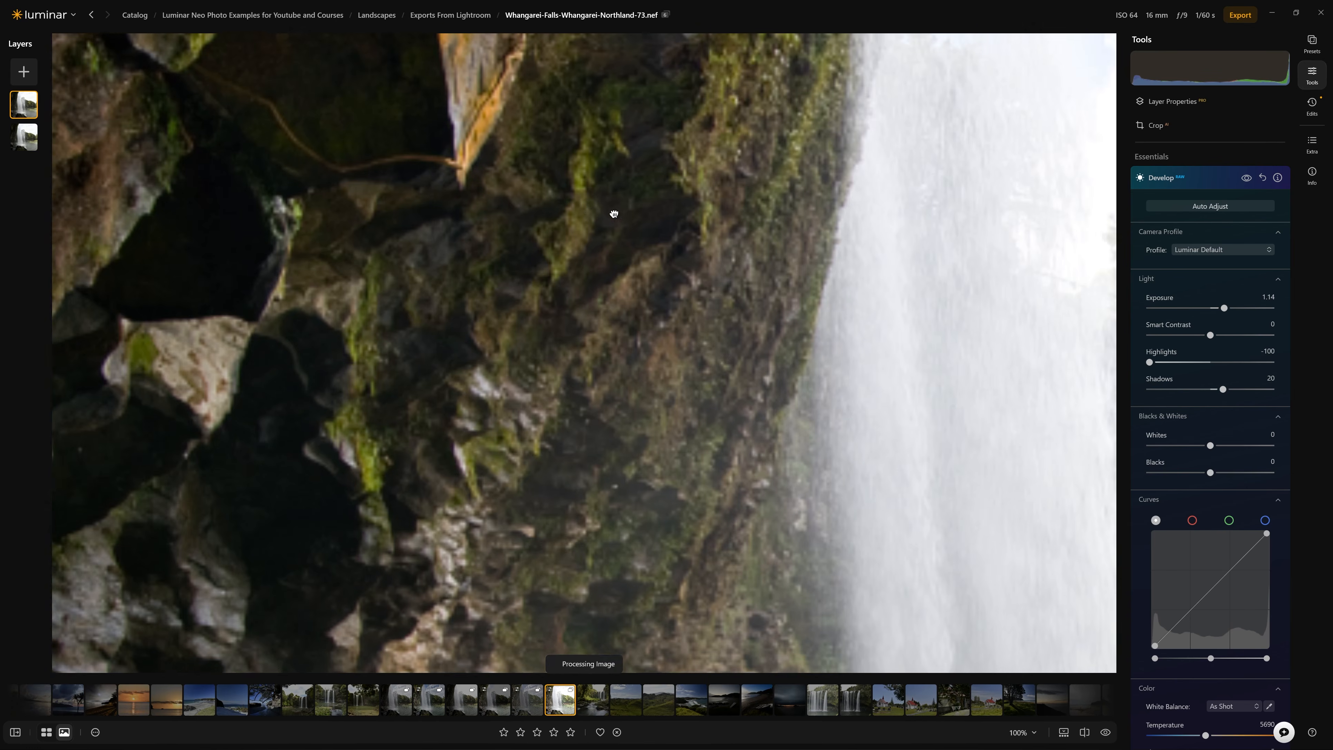
pyautogui.click(507, 307)
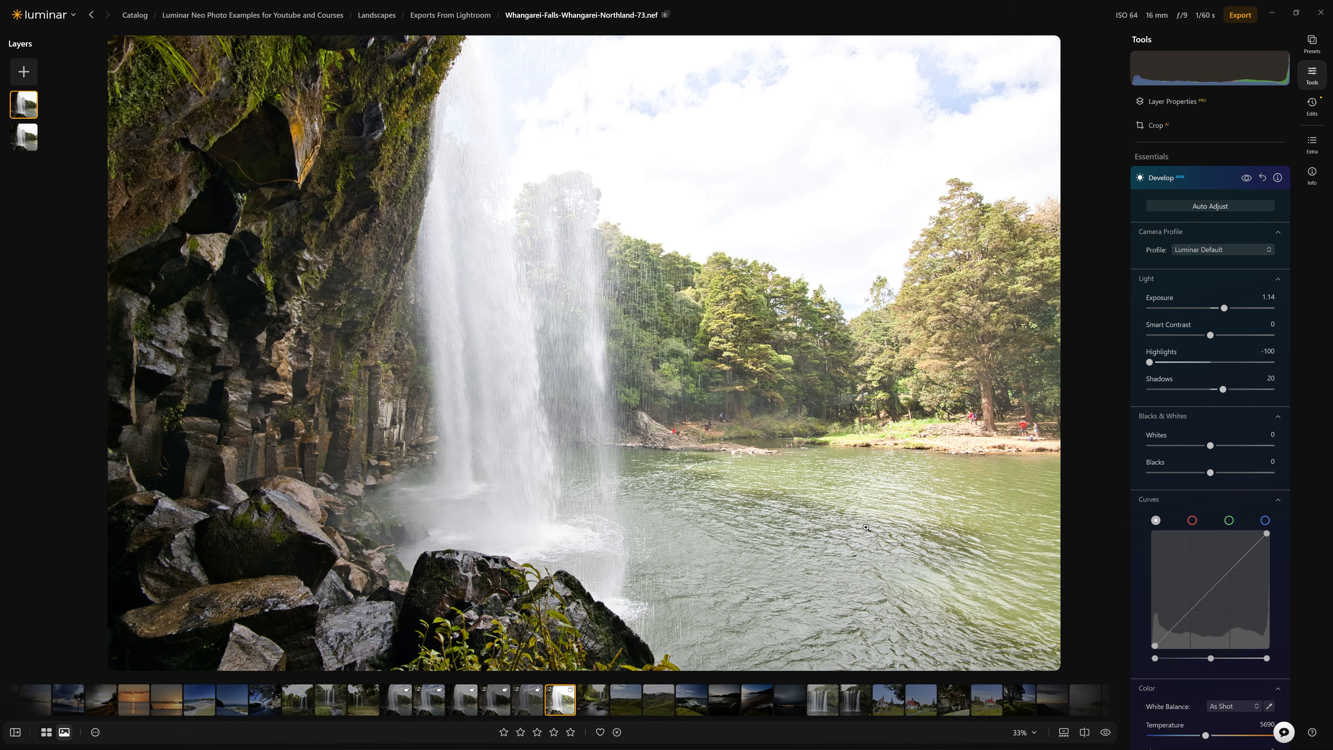
# - Mask the duplicate layer by luminosity, limiting it to the darker tones with a soft falloff towards the highlights
pyautogui.click(1199, 179)
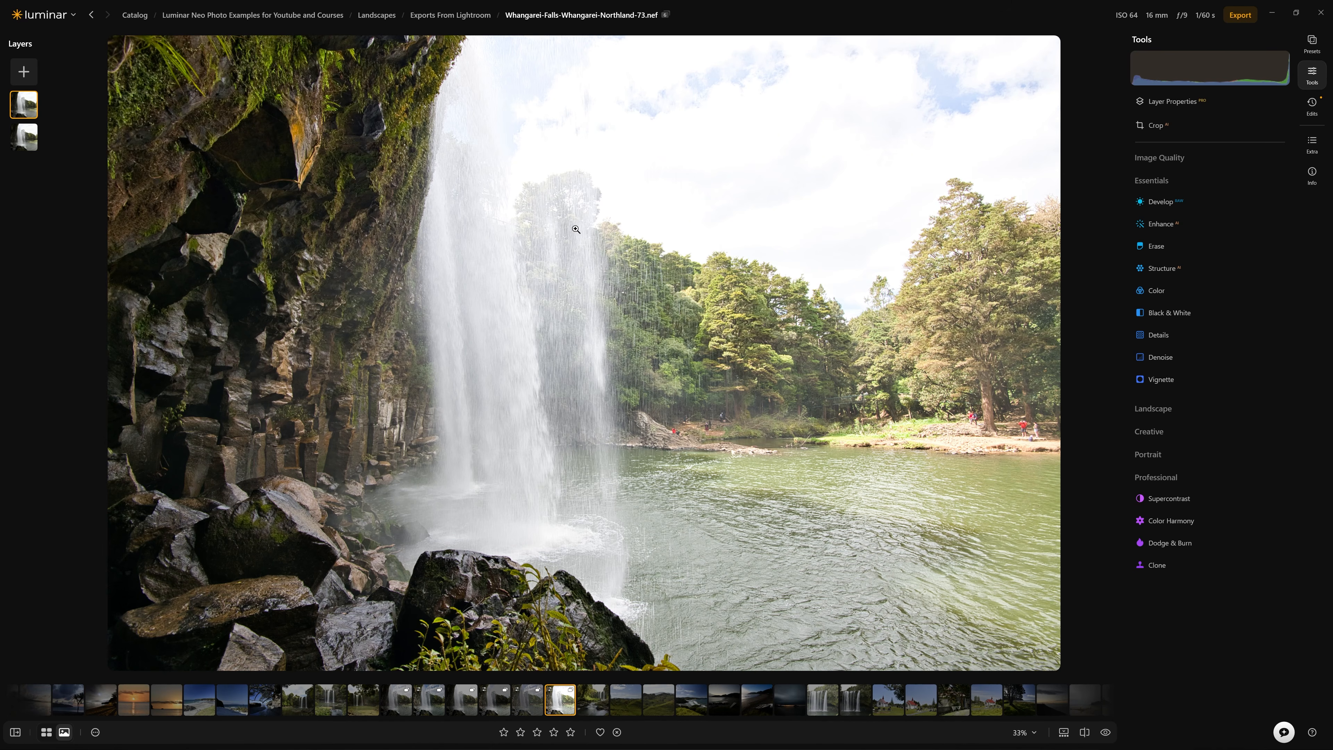
pyautogui.click(1148, 181)
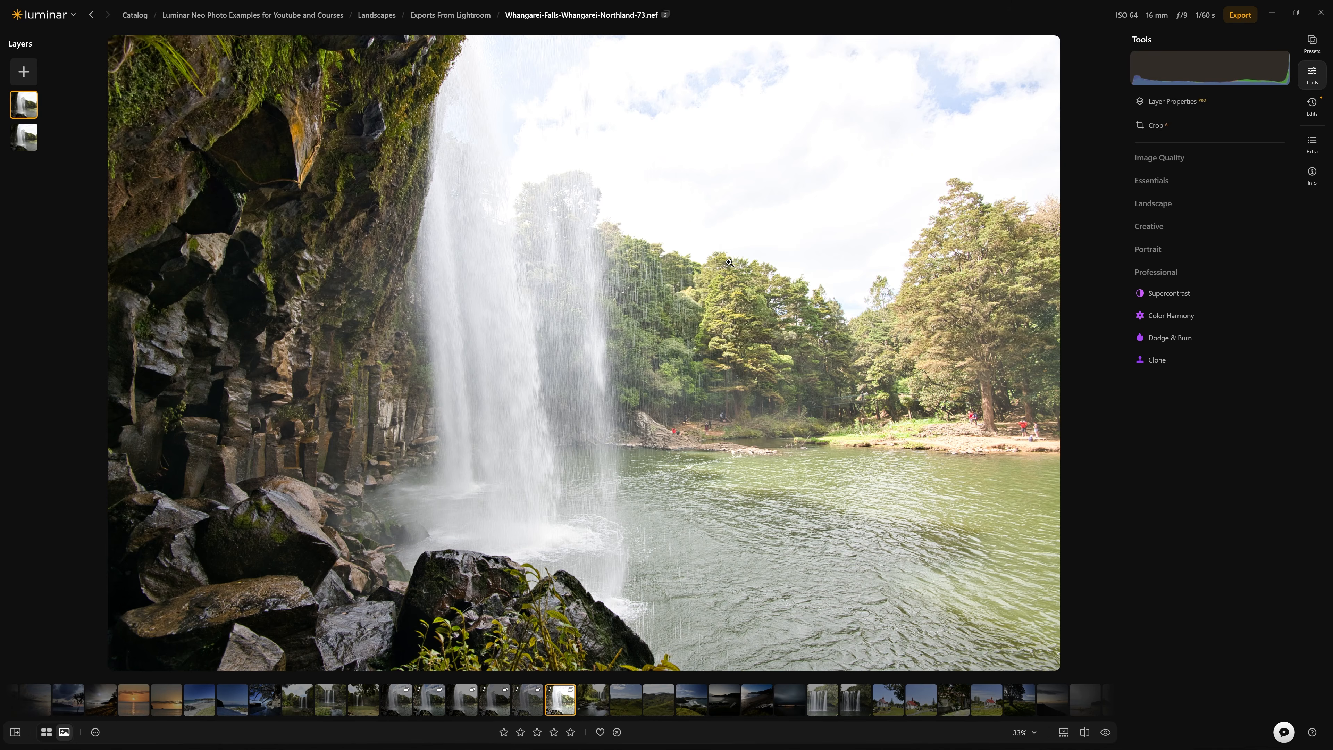
pyautogui.click(1171, 106)
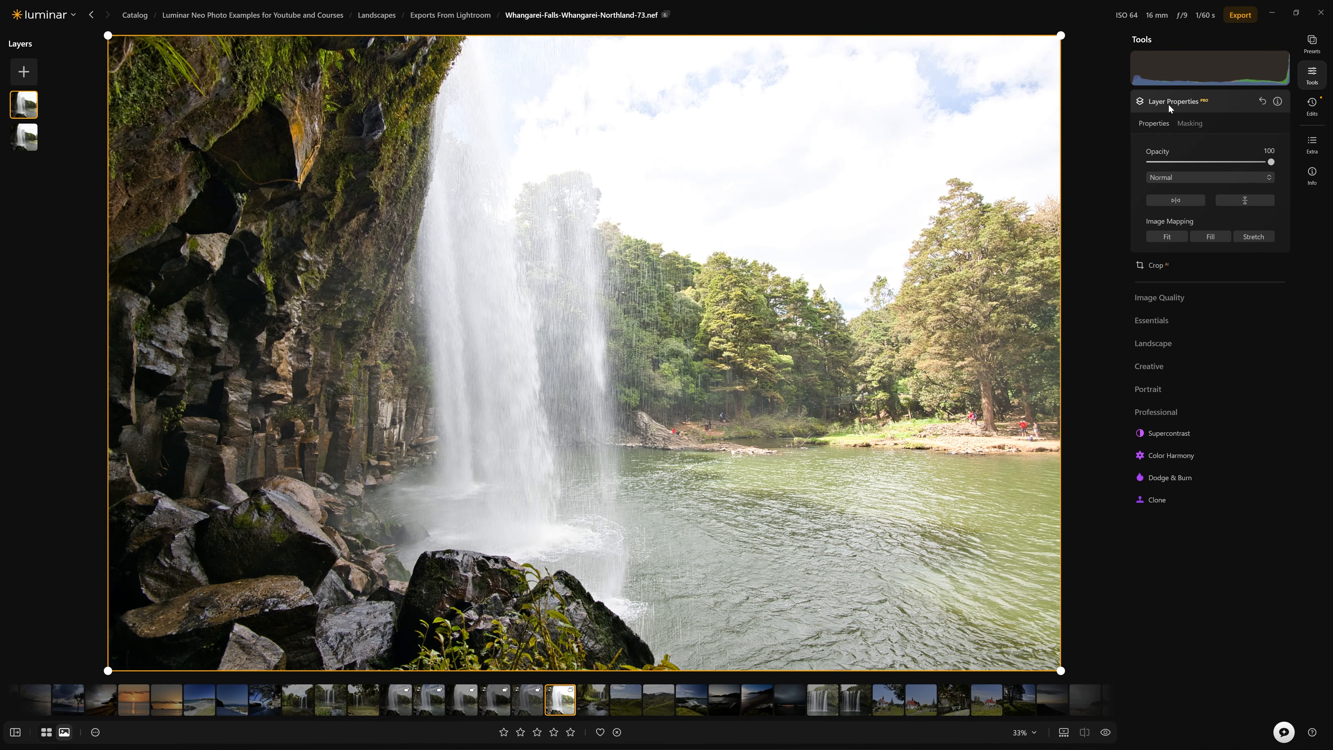
pyautogui.click(1190, 125)
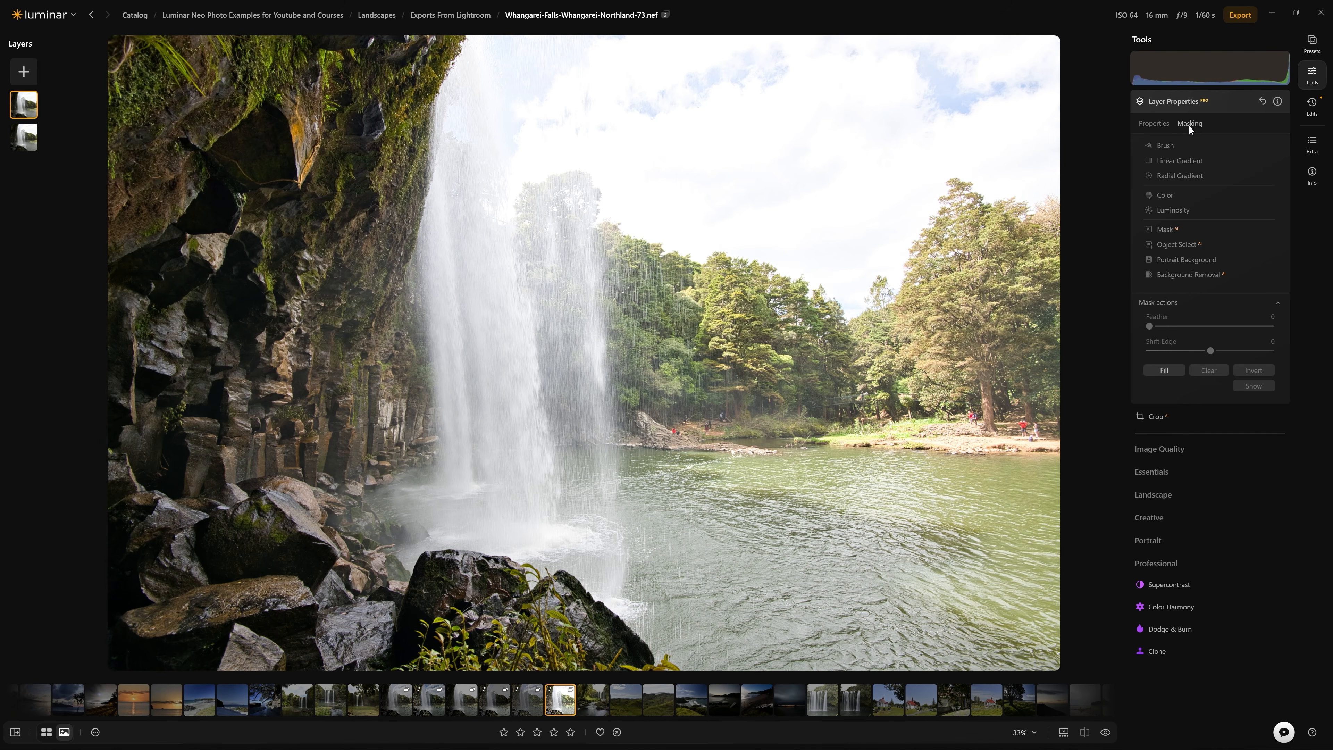
pyautogui.click(1173, 209)
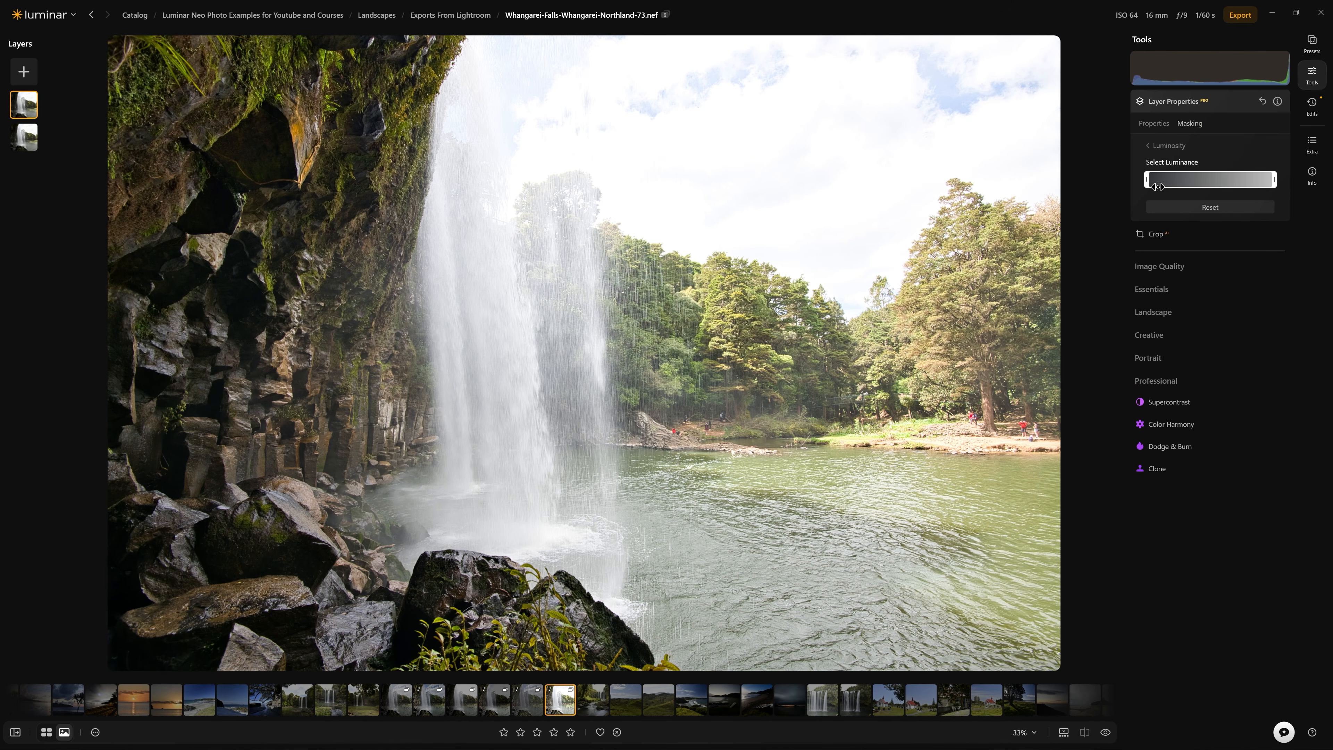
pyautogui.moveTo(1274, 181); pyautogui.dragTo(1217, 180)
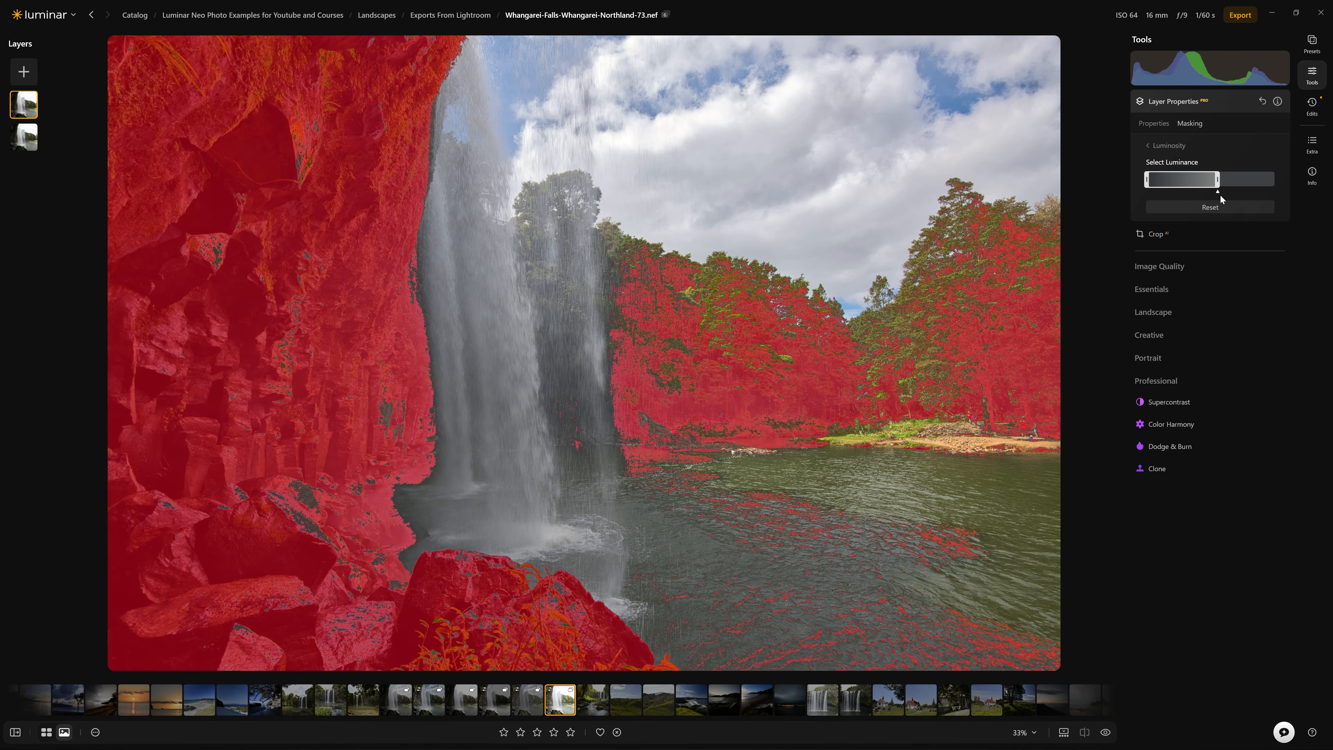
pyautogui.moveTo(1215, 192)
pyautogui.mouseDown()
pyautogui.moveTo(1275, 191)
pyautogui.moveTo(1200, 183)
pyautogui.mouseUp()
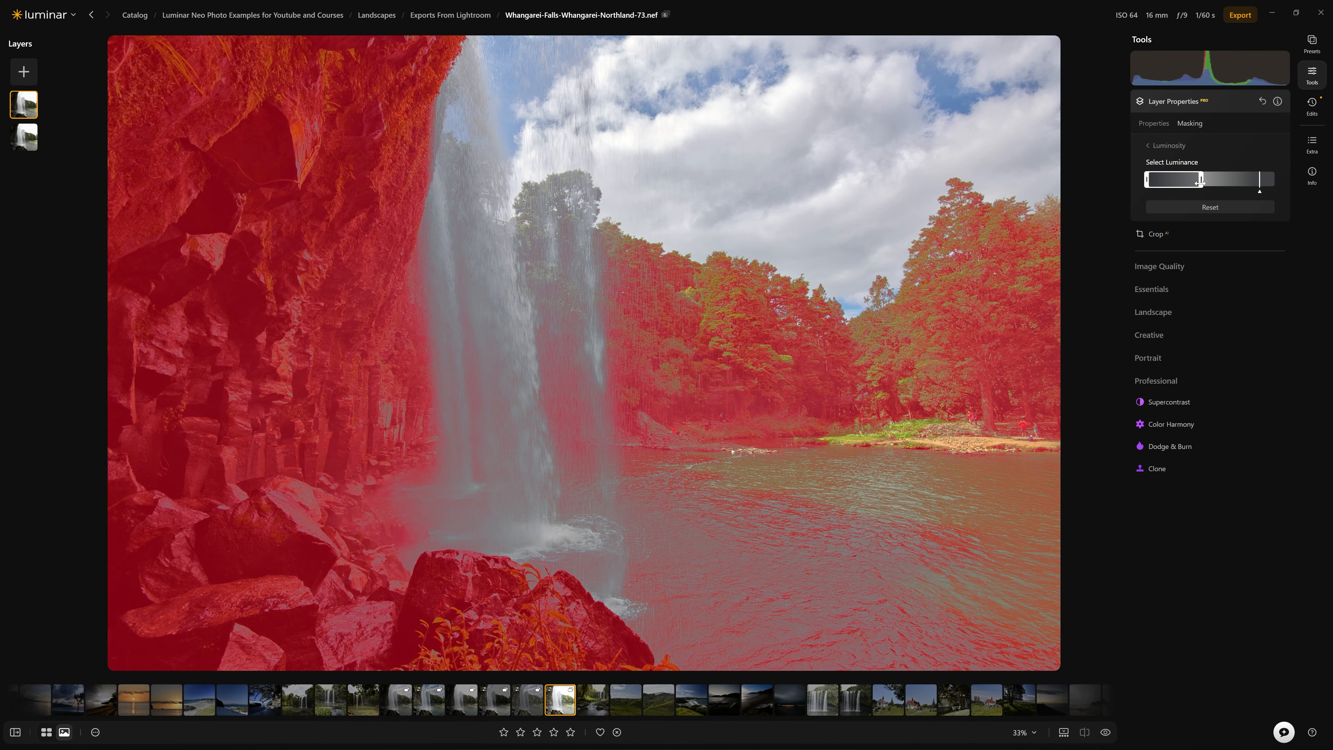
pyautogui.click(1171, 145)
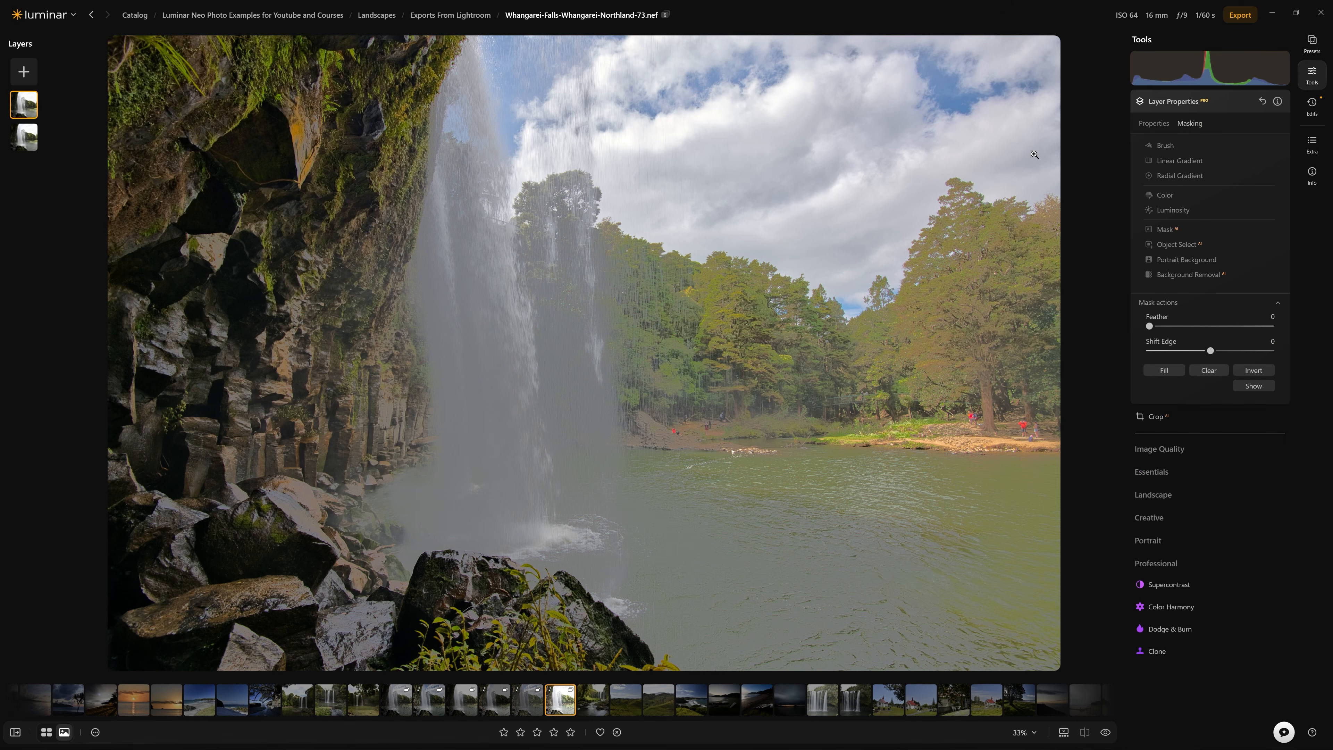
# - Paint the cliff and foreground rocks into the layer mask with a brush of size 400, softness 100 and strength 80
pyautogui.click(1162, 147)
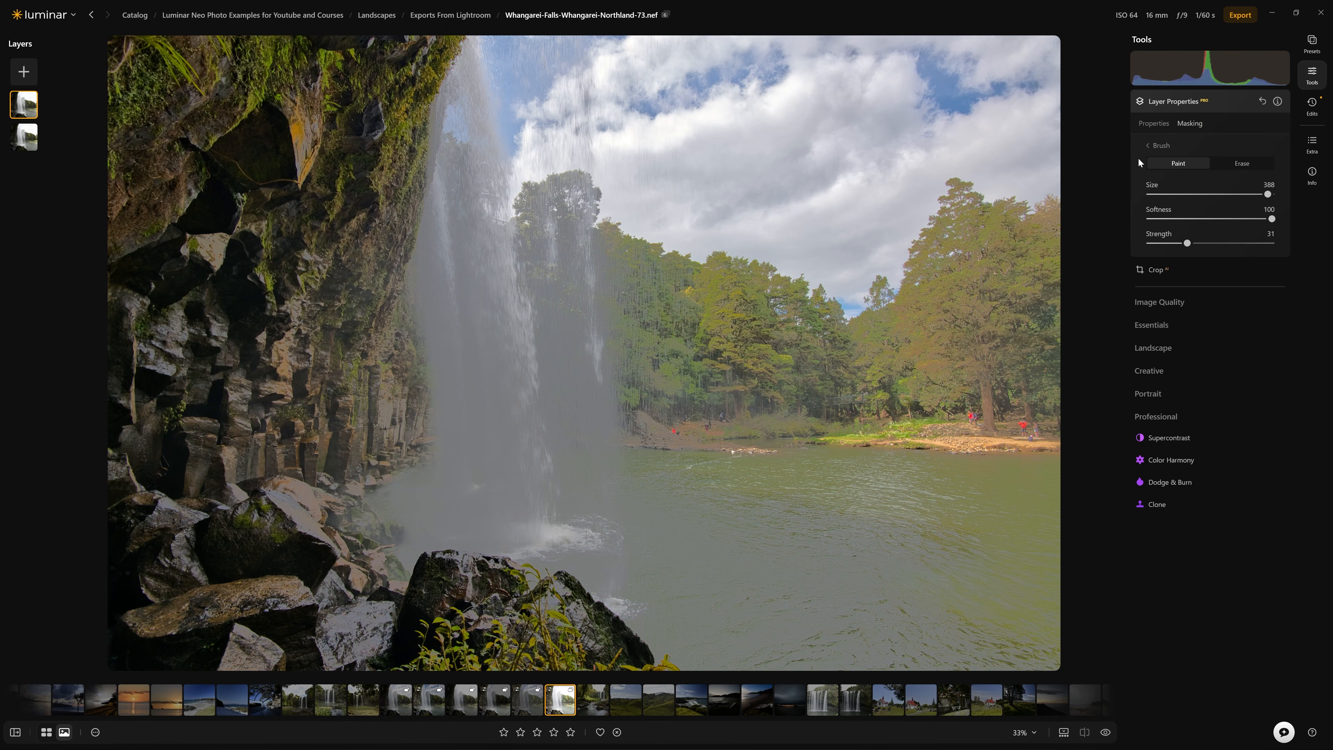
pyautogui.press(']')
pyautogui.moveTo(274, 118)
pyautogui.mouseDown()
pyautogui.moveTo(262, 161)
pyautogui.moveTo(291, 93)
pyautogui.moveTo(179, 521)
pyautogui.moveTo(205, 108)
pyautogui.mouseUp()
pyautogui.moveTo(1186, 245)
pyautogui.mouseDown()
pyautogui.moveTo(1267, 244)
pyautogui.moveTo(1248, 243)
pyautogui.mouseUp()
pyautogui.moveTo(387, 90)
pyautogui.mouseDown()
pyautogui.moveTo(195, 360)
pyautogui.moveTo(253, 170)
pyautogui.moveTo(269, 494)
pyautogui.moveTo(334, 420)
pyautogui.moveTo(395, 565)
pyautogui.moveTo(639, 649)
pyautogui.moveTo(788, 675)
pyautogui.mouseUp()
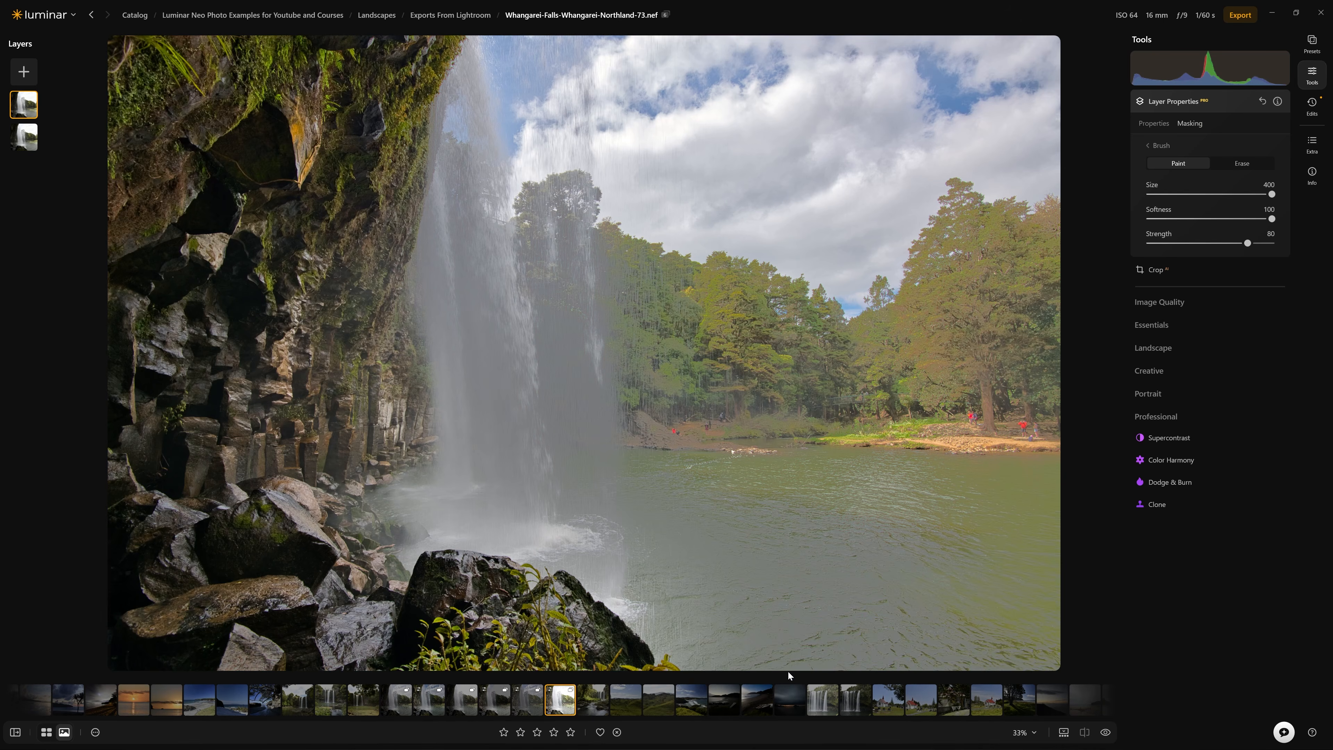
# - Paint the waterfall into the layer mask at strength 48, using smaller brush sizes to refine it
pyautogui.moveTo(437, 119)
pyautogui.mouseDown()
pyautogui.moveTo(461, 416)
pyautogui.moveTo(372, 529)
pyautogui.moveTo(464, 222)
pyautogui.moveTo(521, 164)
pyautogui.mouseUp()
pyautogui.moveTo(416, 315)
pyautogui.mouseDown()
pyautogui.moveTo(387, 506)
pyautogui.moveTo(451, 499)
pyautogui.mouseUp()
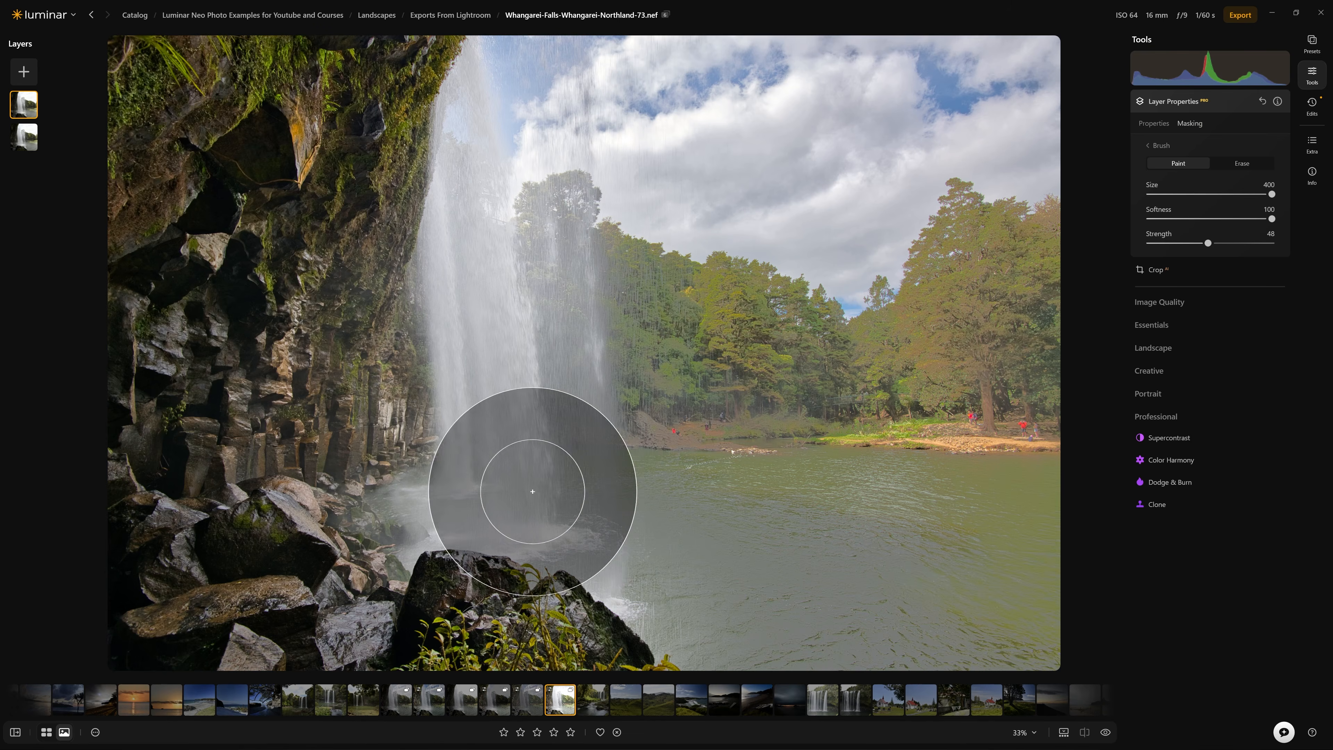
pyautogui.moveTo(459, 346)
pyautogui.mouseDown()
pyautogui.moveTo(440, 239)
pyautogui.moveTo(455, 183)
pyautogui.moveTo(503, 265)
pyautogui.moveTo(540, 488)
pyautogui.mouseUp()
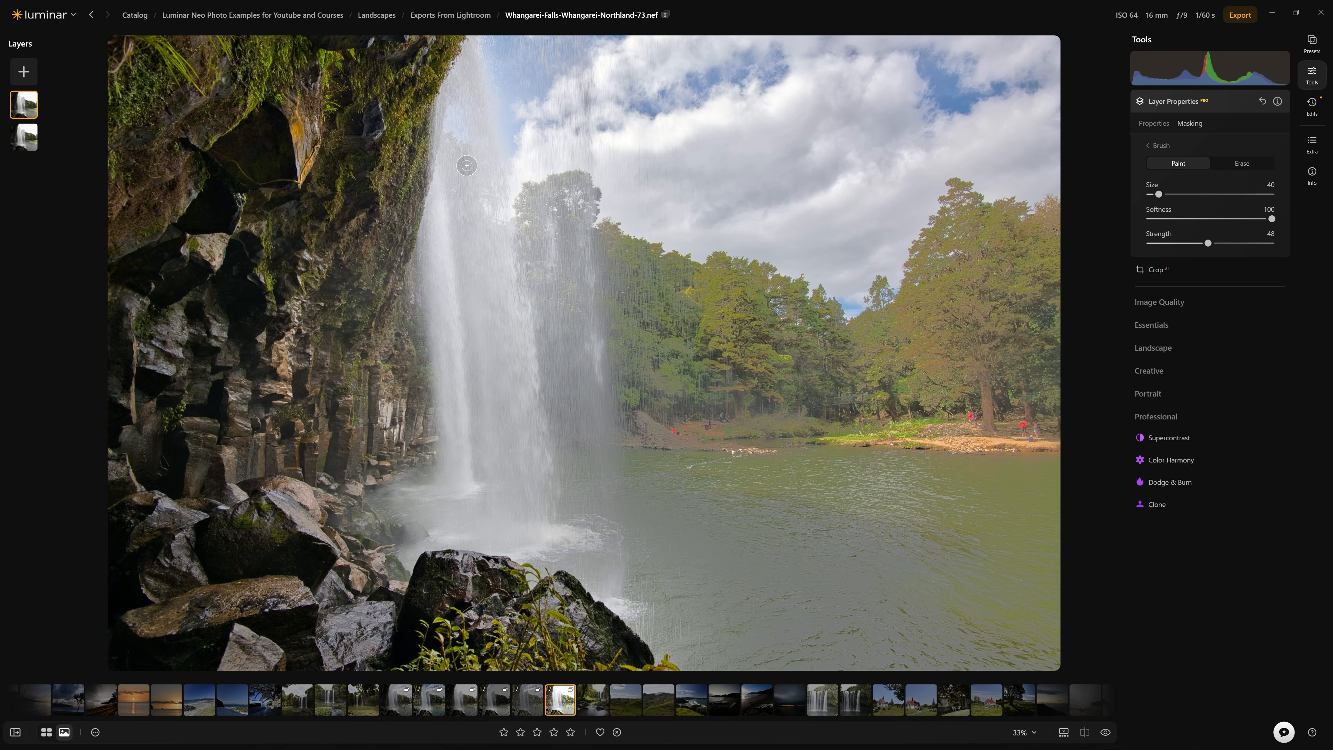
pyautogui.scroll(10, 467, 166)
pyautogui.scroll(6, 493, 206)
pyautogui.moveTo(467, 262); pyautogui.dragTo(464, 462)
pyautogui.moveTo(425, 244)
pyautogui.mouseDown()
pyautogui.moveTo(436, 538)
pyautogui.moveTo(515, 547)
pyautogui.moveTo(491, 103)
pyautogui.moveTo(531, 213)
pyautogui.mouseUp()
pyautogui.scroll(6, 565, 348)
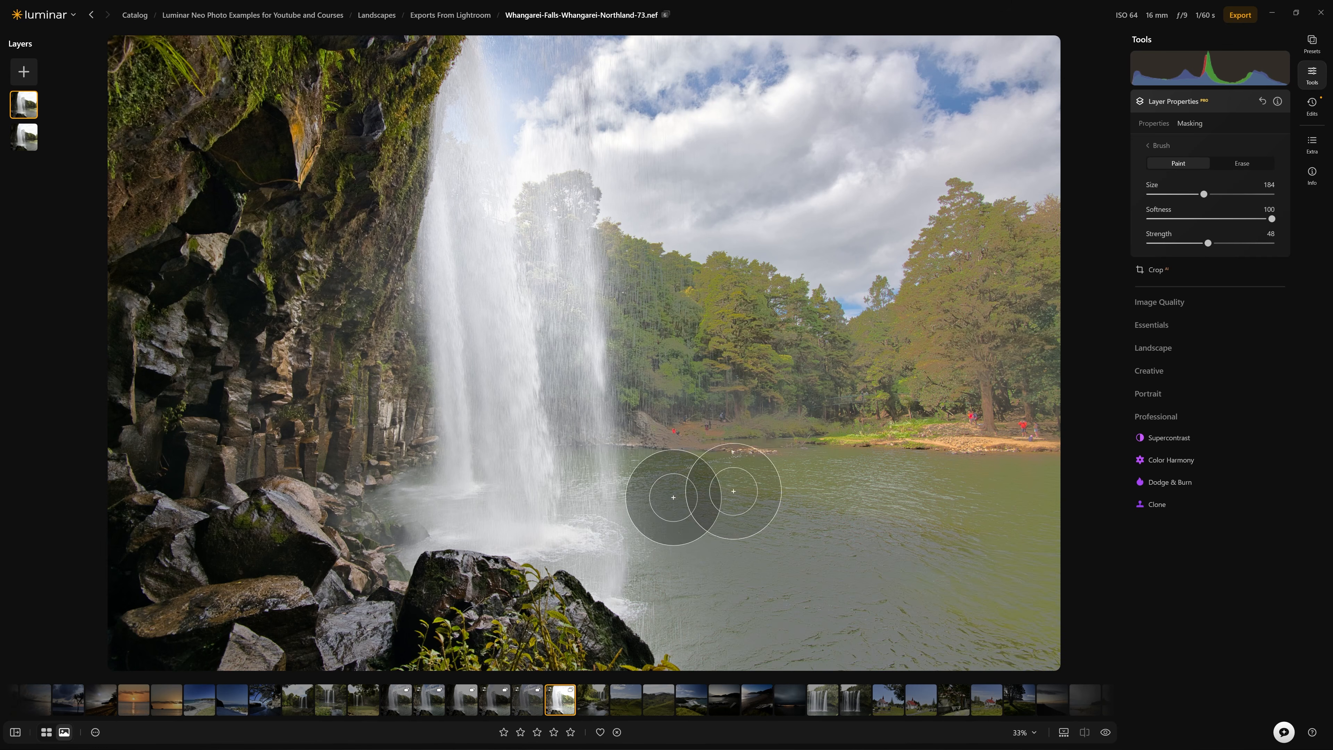
# - Erase the layer mask over the trees, sky edge and lake, enlarging the brush to 400 at strength 48
pyautogui.click(1253, 162)
pyautogui.scroll(4, 656, 247)
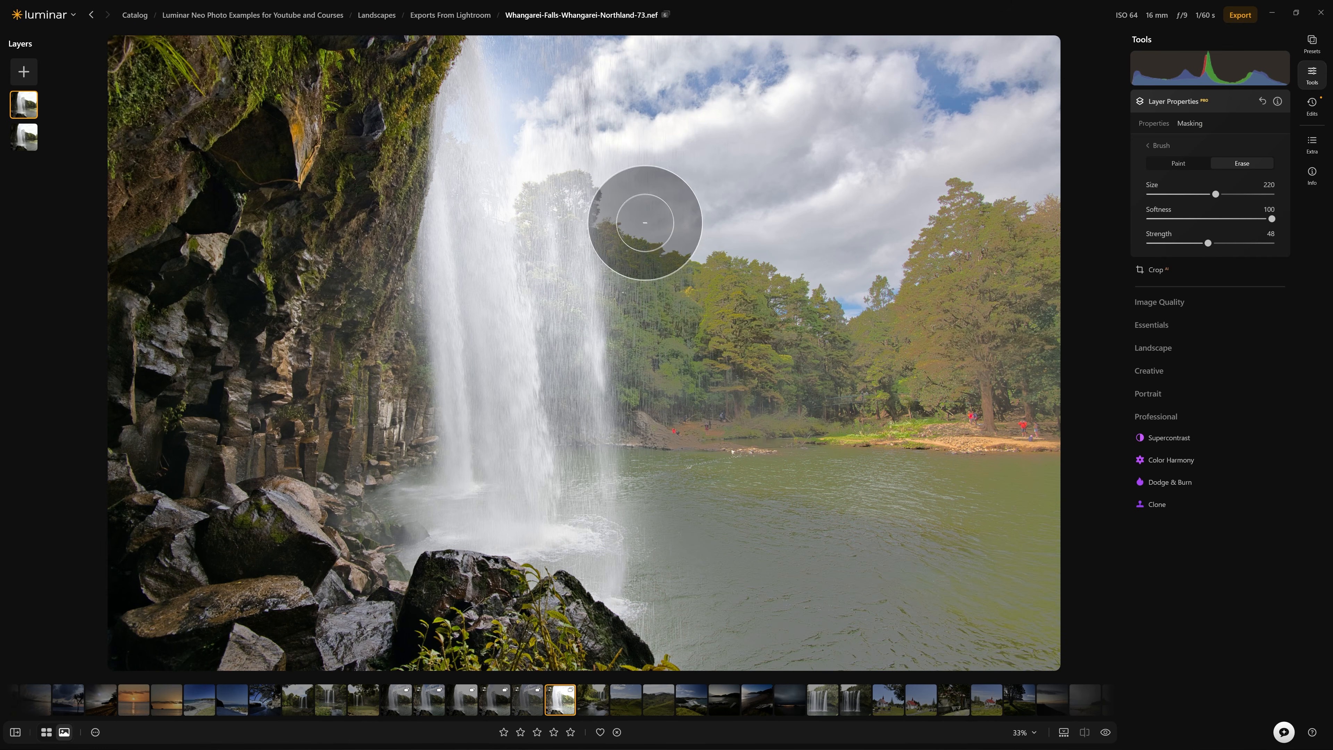
pyautogui.moveTo(651, 242)
pyautogui.mouseDown()
pyautogui.moveTo(686, 295)
pyautogui.moveTo(829, 368)
pyautogui.moveTo(899, 383)
pyautogui.moveTo(972, 269)
pyautogui.moveTo(1038, 374)
pyautogui.moveTo(1077, 274)
pyautogui.mouseUp()
pyautogui.scroll(5, 1012, 202)
pyautogui.scroll(10, 1011, 202)
pyautogui.moveTo(996, 202)
pyautogui.mouseDown()
pyautogui.moveTo(863, 239)
pyautogui.moveTo(720, 357)
pyautogui.moveTo(1059, 433)
pyautogui.moveTo(708, 551)
pyautogui.moveTo(893, 559)
pyautogui.moveTo(877, 570)
pyautogui.moveTo(935, 517)
pyautogui.mouseUp()
pyautogui.moveTo(939, 564)
pyautogui.mouseDown()
pyautogui.moveTo(1011, 616)
pyautogui.moveTo(1028, 420)
pyautogui.mouseUp()
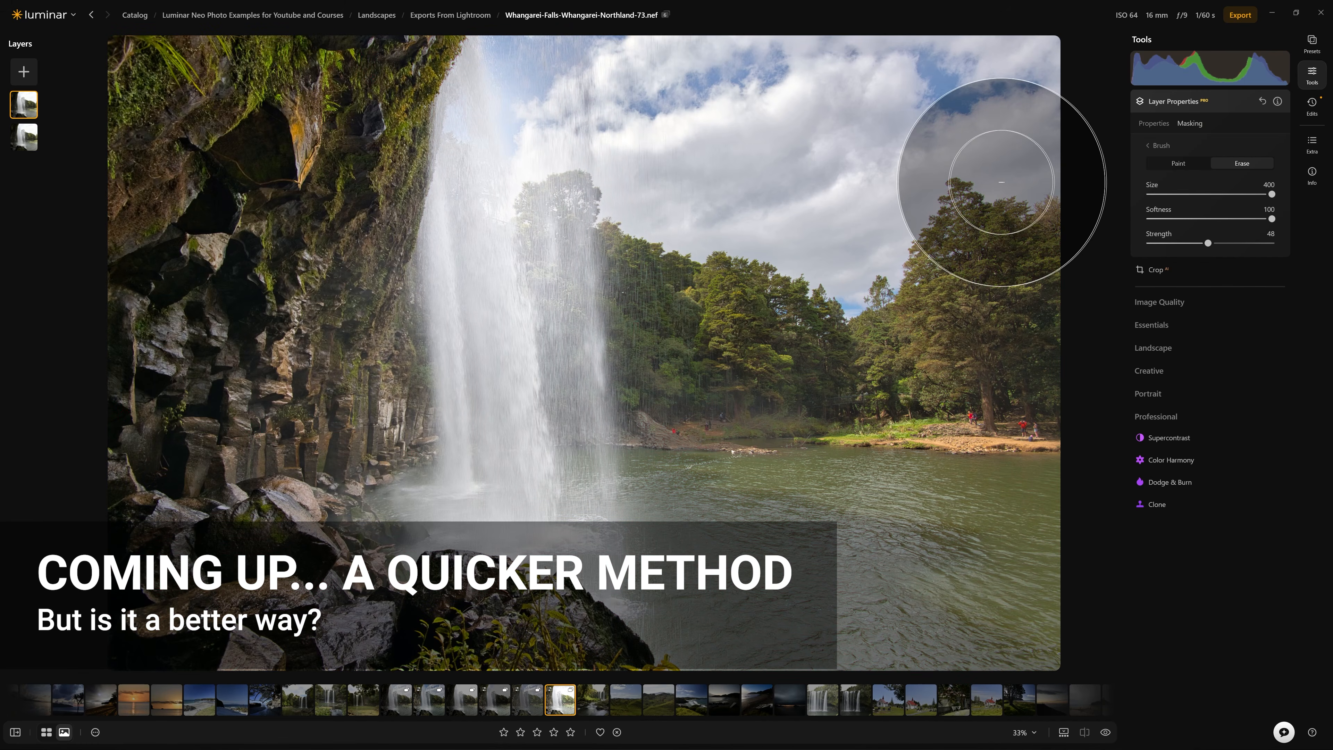
pyautogui.moveTo(1003, 184); pyautogui.dragTo(1033, 212)
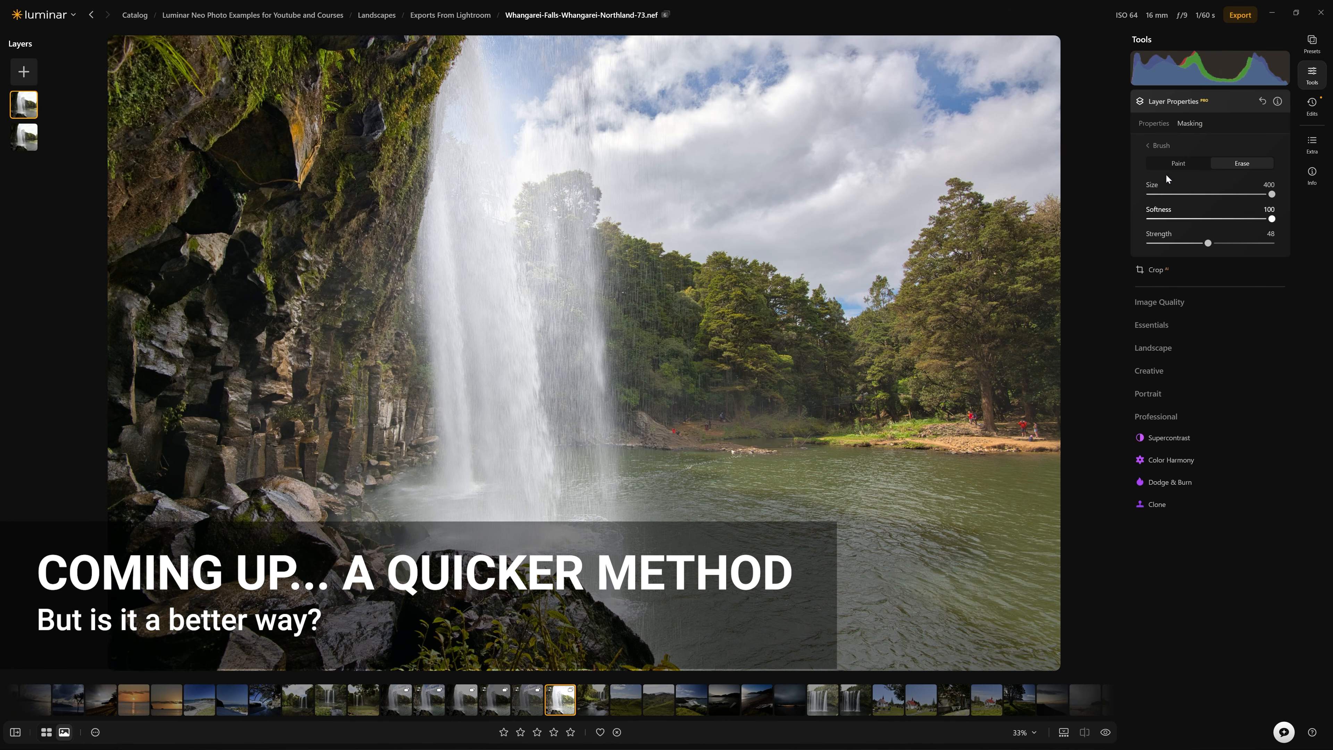
# - Inspect the duplicate layer's mask overlay and compare the blended photo with the original
pyautogui.click(1154, 145)
pyautogui.click(1253, 385)
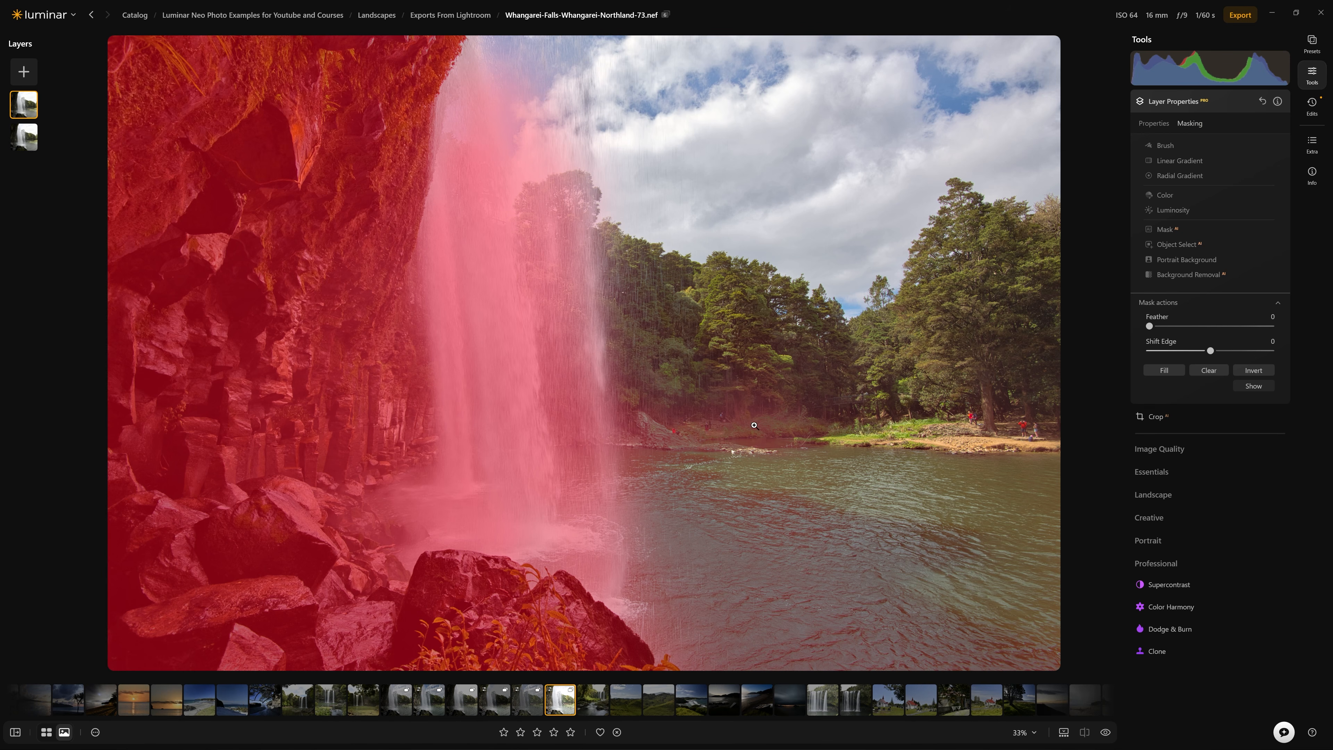
pyautogui.click(1217, 106)
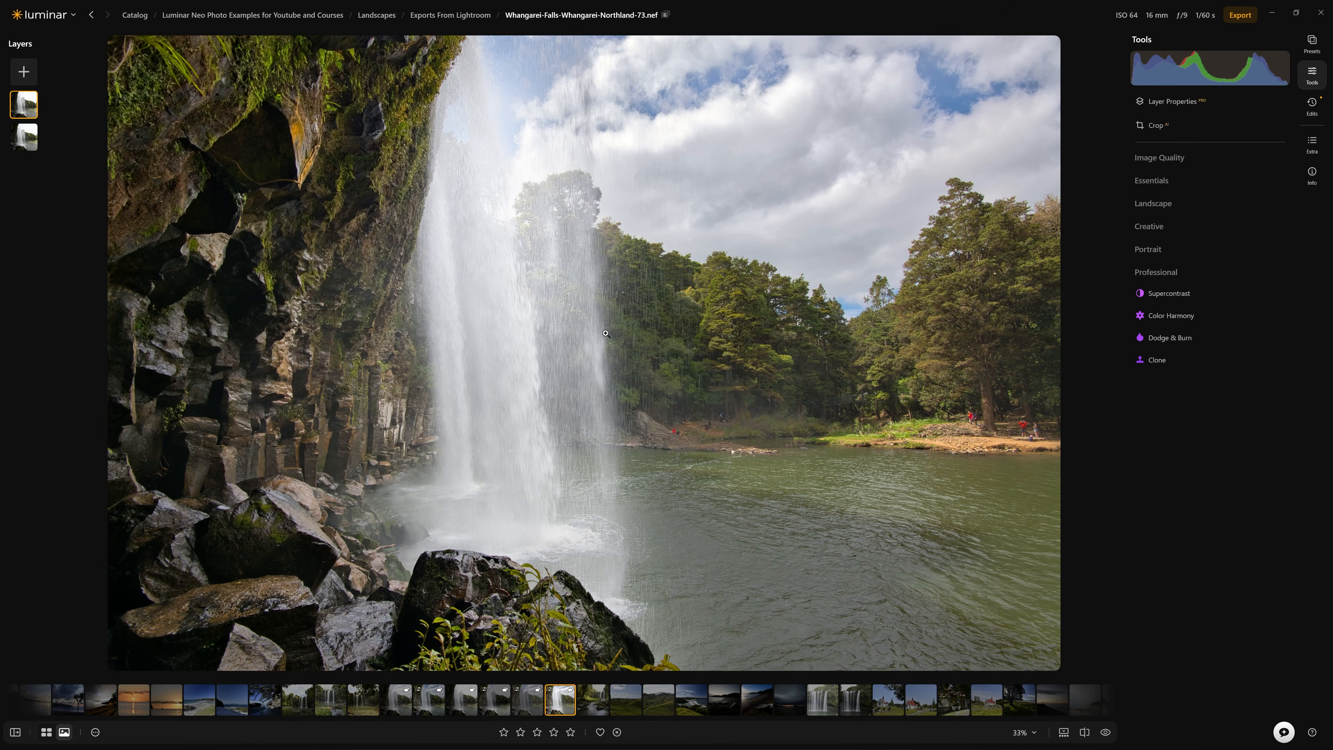
pyautogui.press('\\')
pyautogui.press('\\')
pyautogui.press('\\')
pyautogui.press('\\')
# - Erase more of the duplicate layer's mask over the lake with a size 400 brush at strength 35
pyautogui.click(1175, 101)
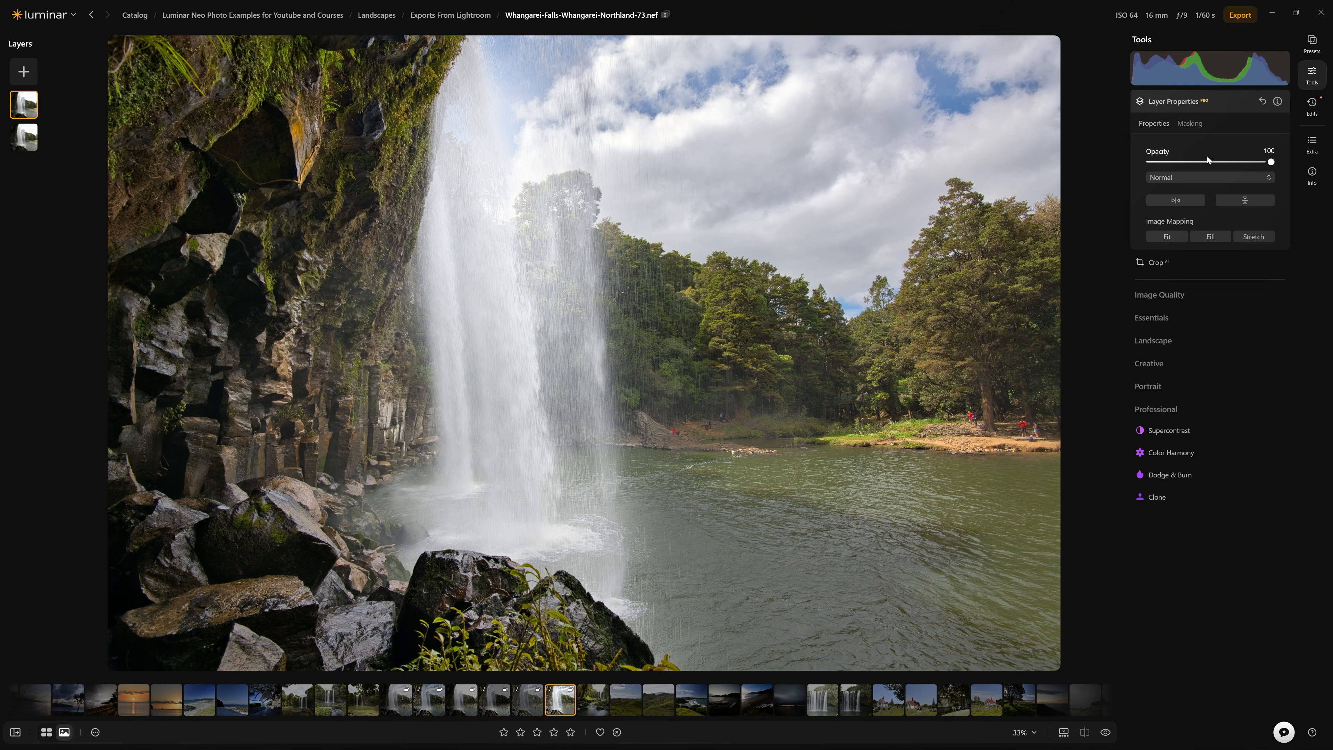
pyautogui.click(1189, 123)
pyautogui.click(1165, 145)
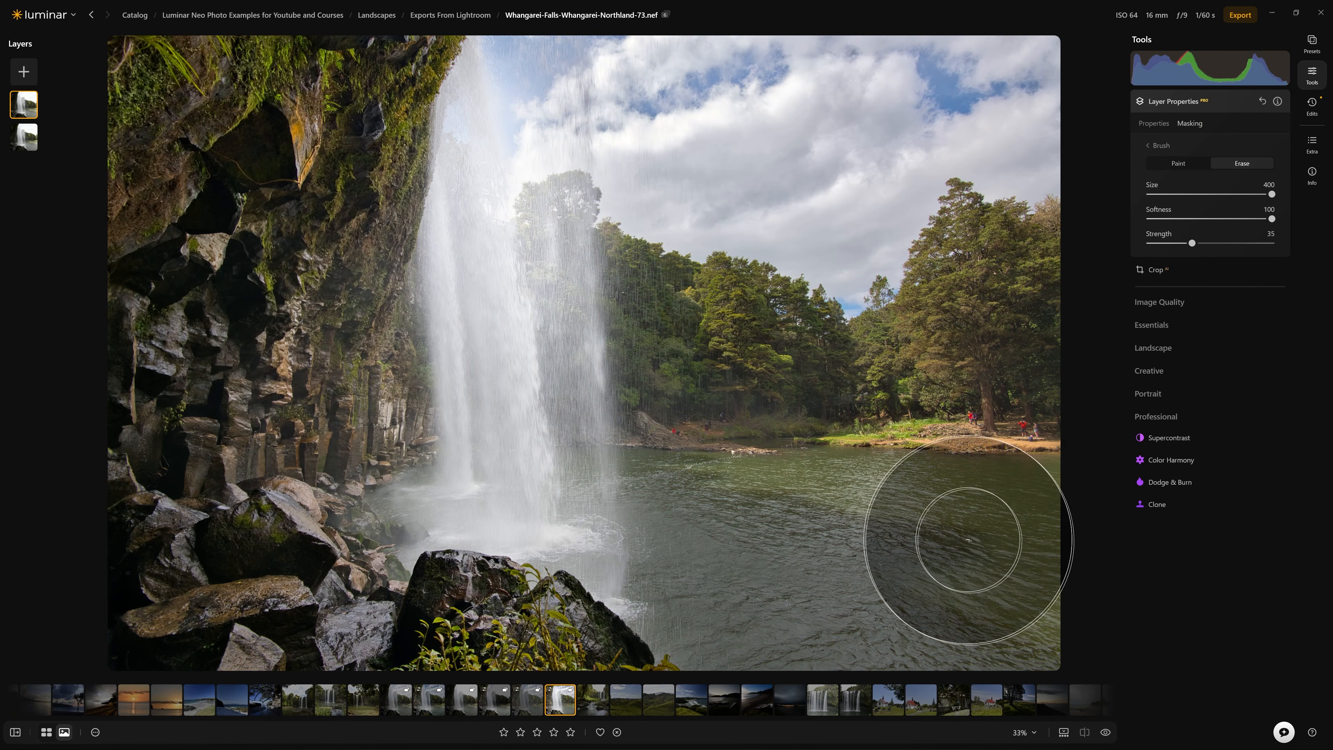
pyautogui.click(1231, 100)
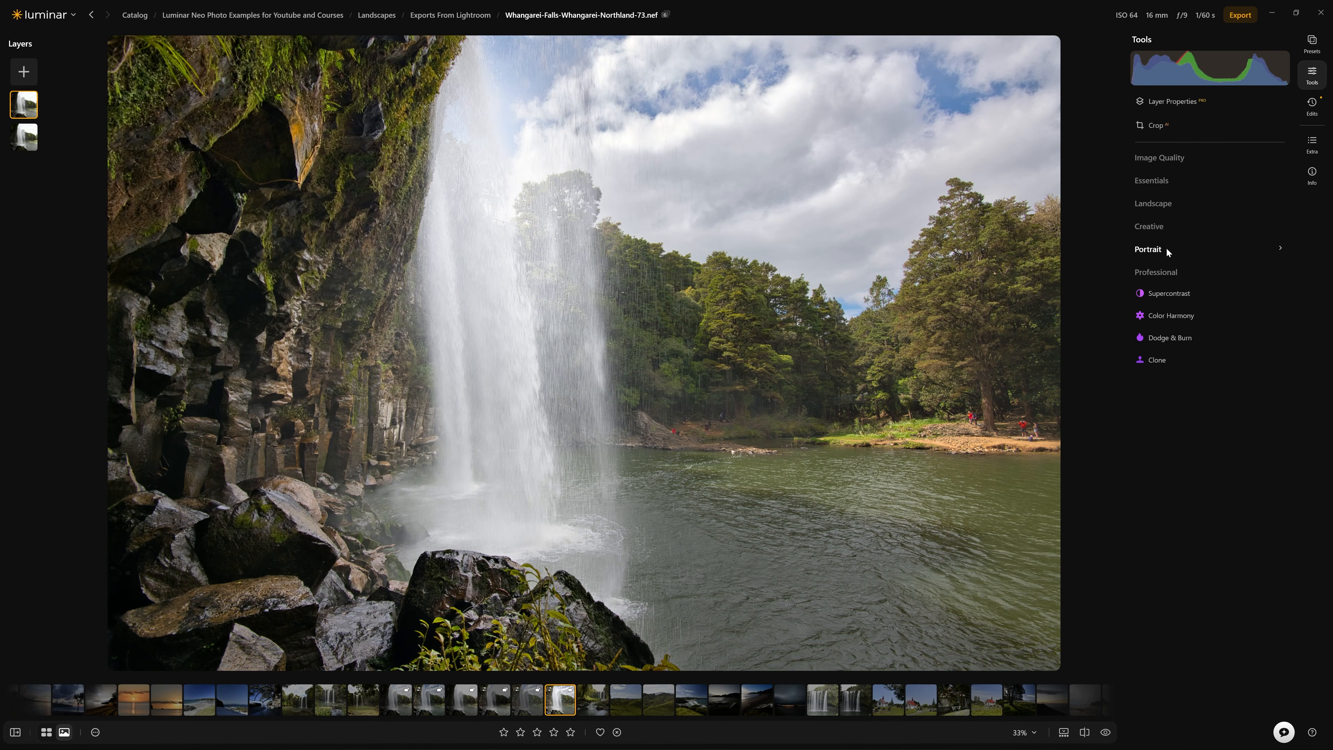
# - Try a Hue Shift of -71 on the duplicate layer's colors and reset it to the default
pyautogui.click(1160, 227)
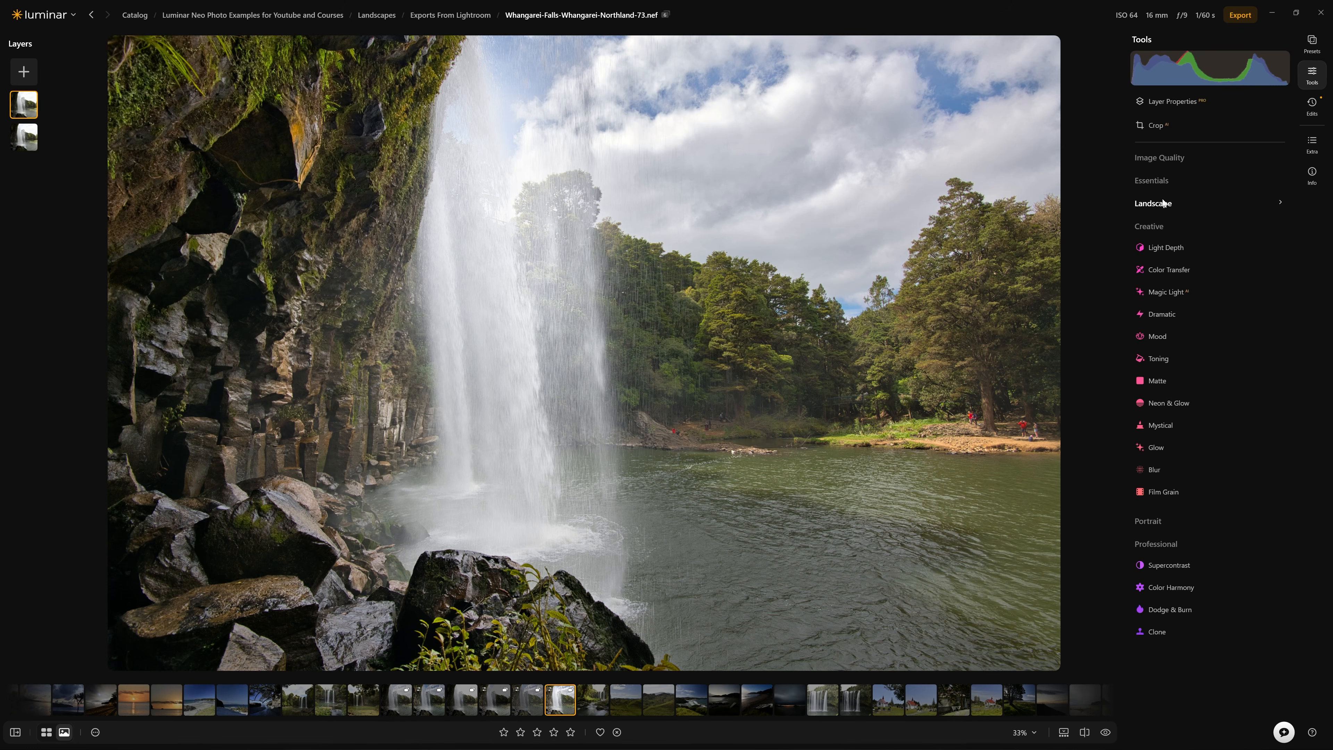
pyautogui.click(1158, 180)
pyautogui.click(1186, 287)
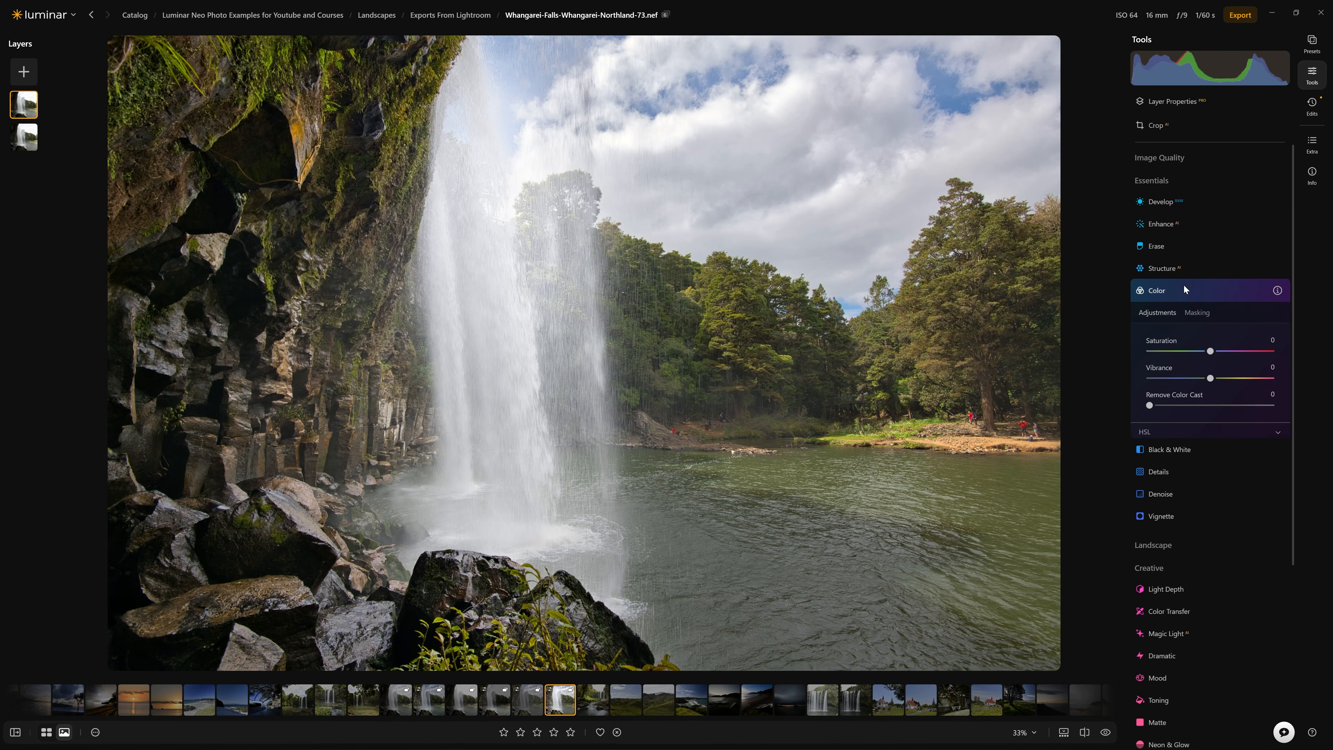
pyautogui.click(1165, 431)
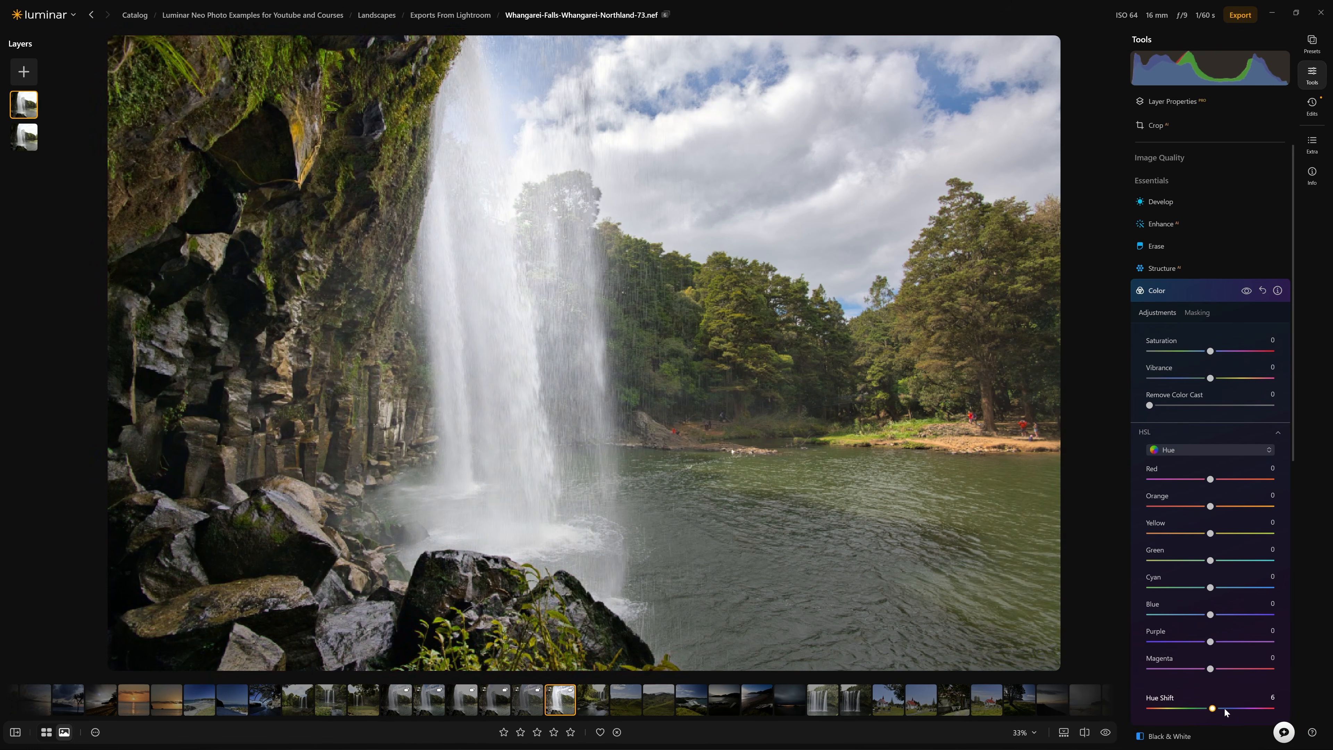
pyautogui.moveTo(1210, 709)
pyautogui.mouseDown()
pyautogui.moveTo(1275, 709)
pyautogui.moveTo(1186, 708)
pyautogui.mouseUp()
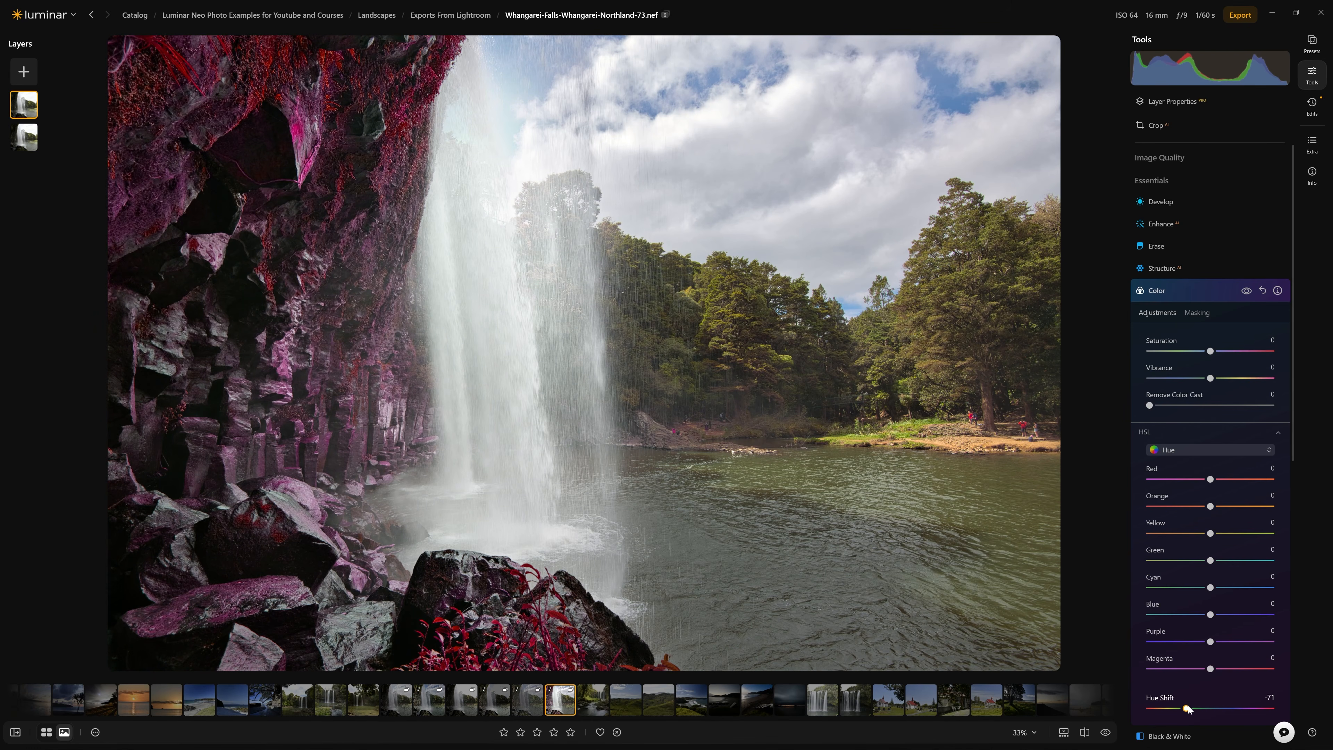
pyautogui.doubleClick(1186, 708)
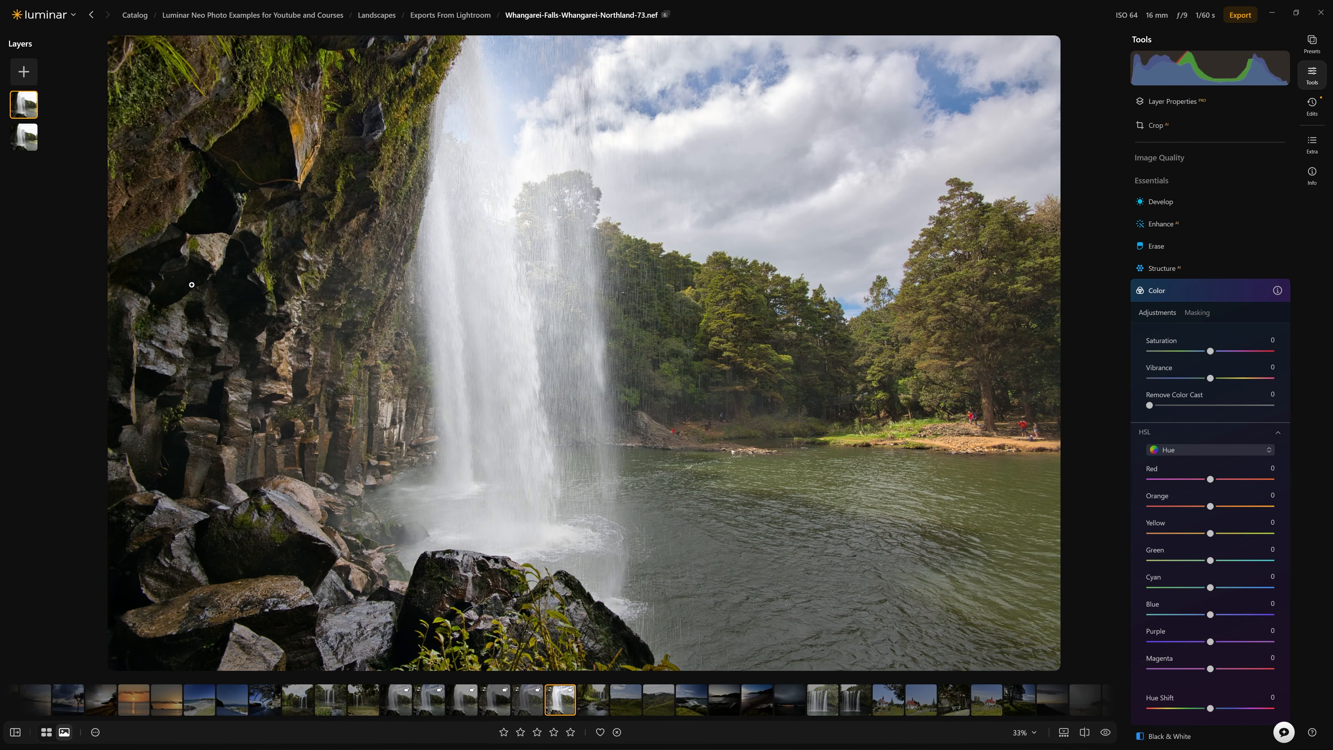
pyautogui.click(1179, 290)
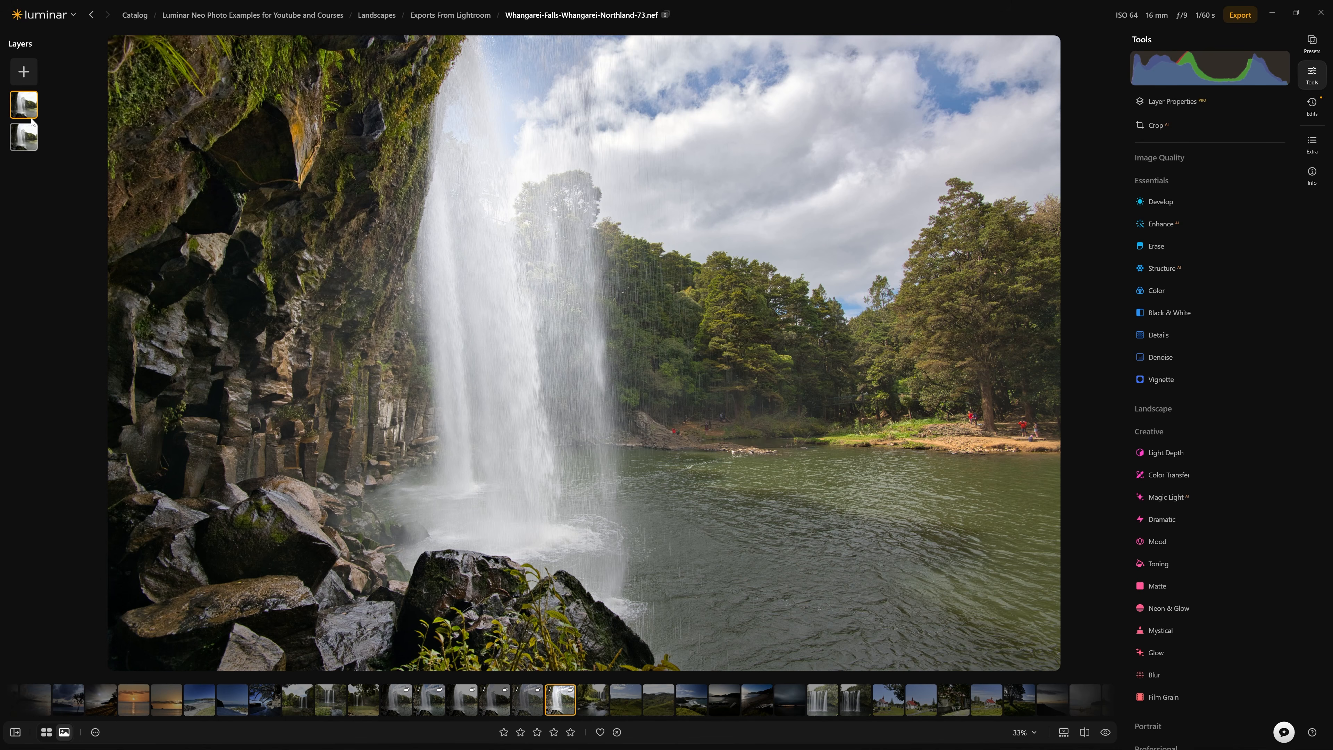
# - Merge the two layers into a new layer on top and raise its Structure Amount to 5
pyautogui.rightClick(30, 137)
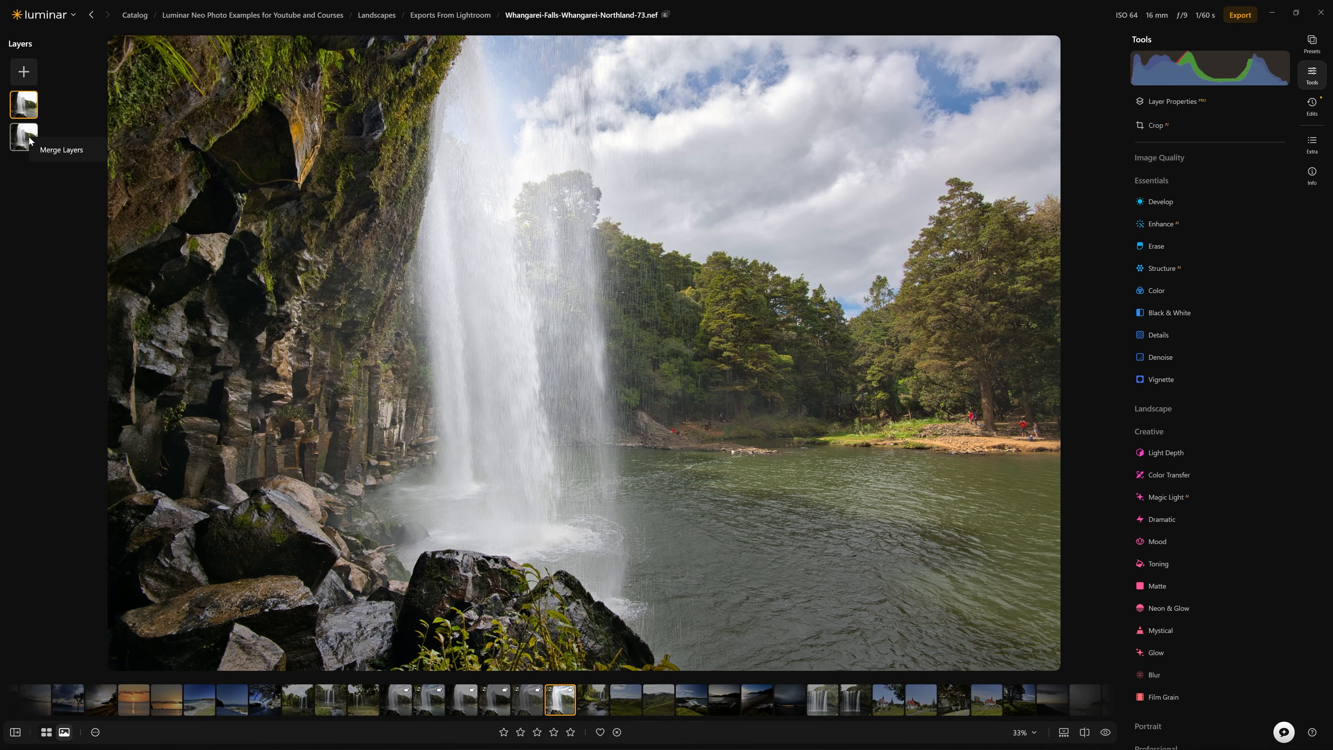
pyautogui.click(58, 150)
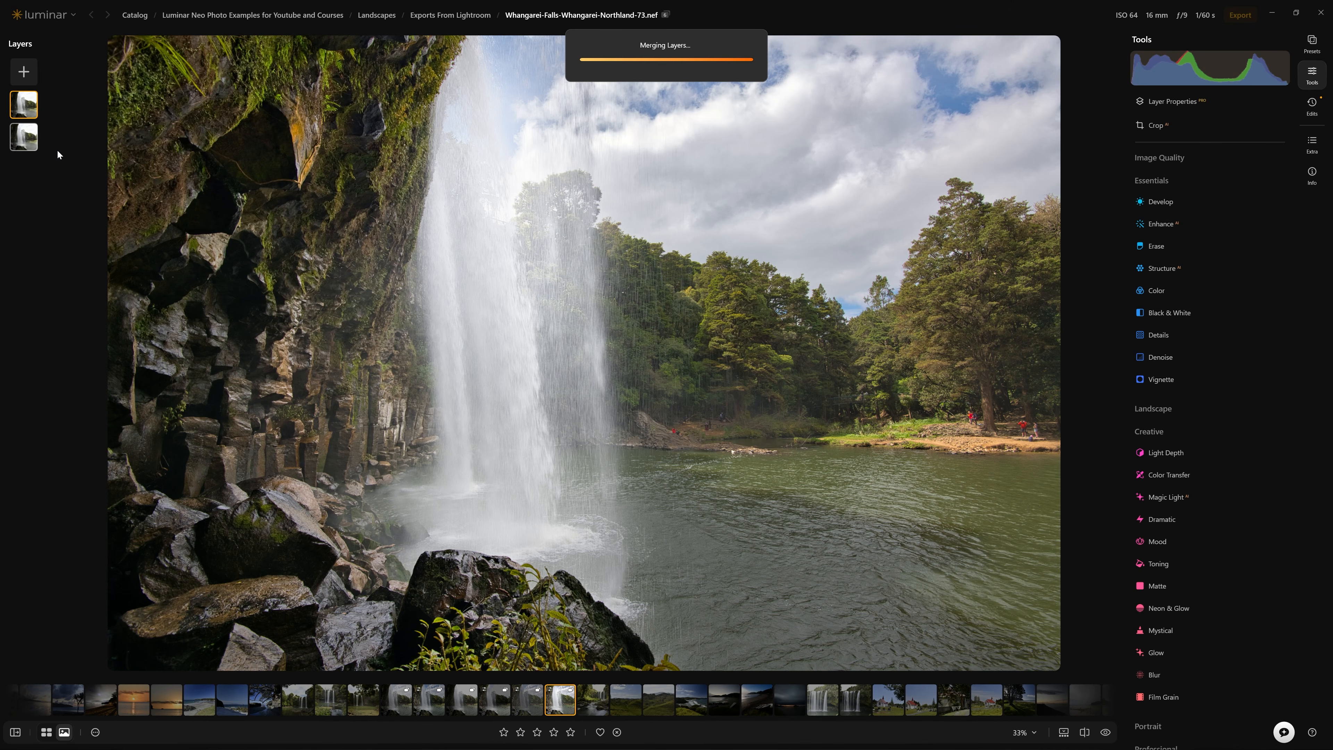
pyautogui.click(1171, 270)
pyautogui.moveTo(1206, 329); pyautogui.dragTo(1214, 329)
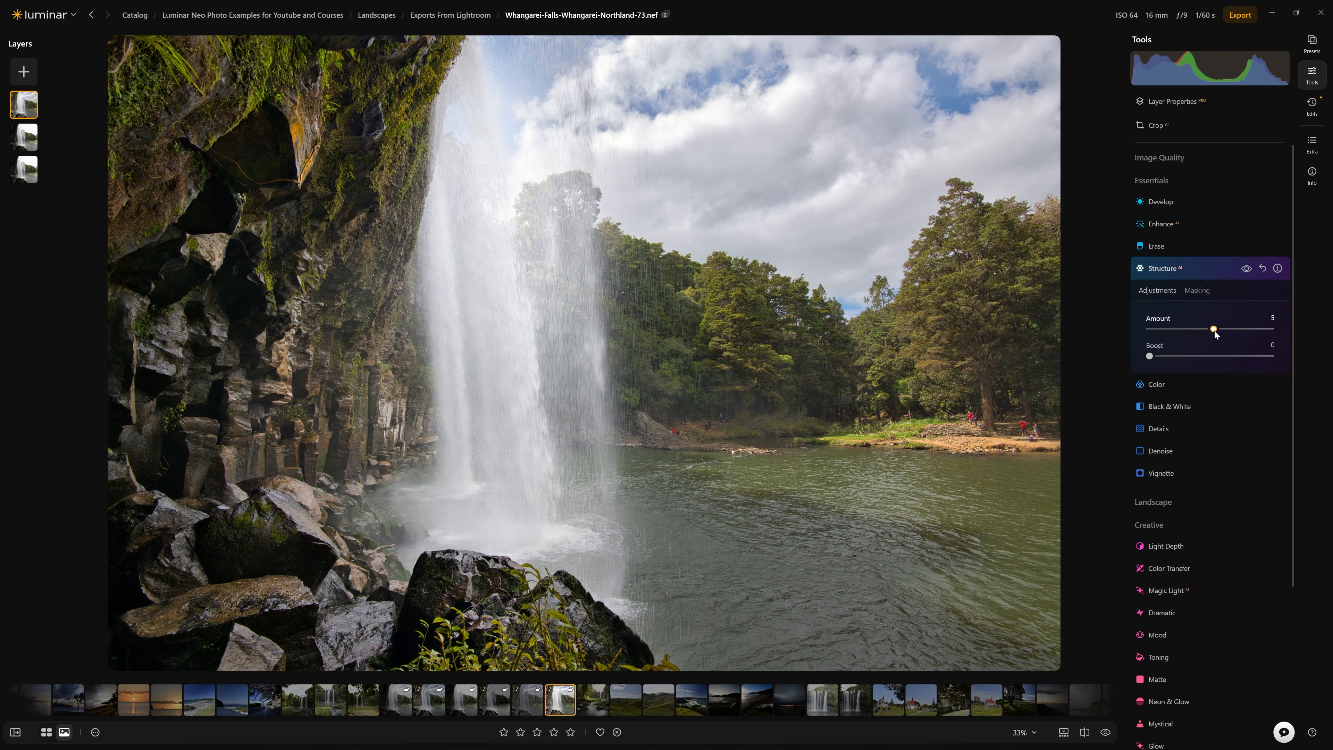
pyautogui.click(1196, 267)
pyautogui.click(1183, 225)
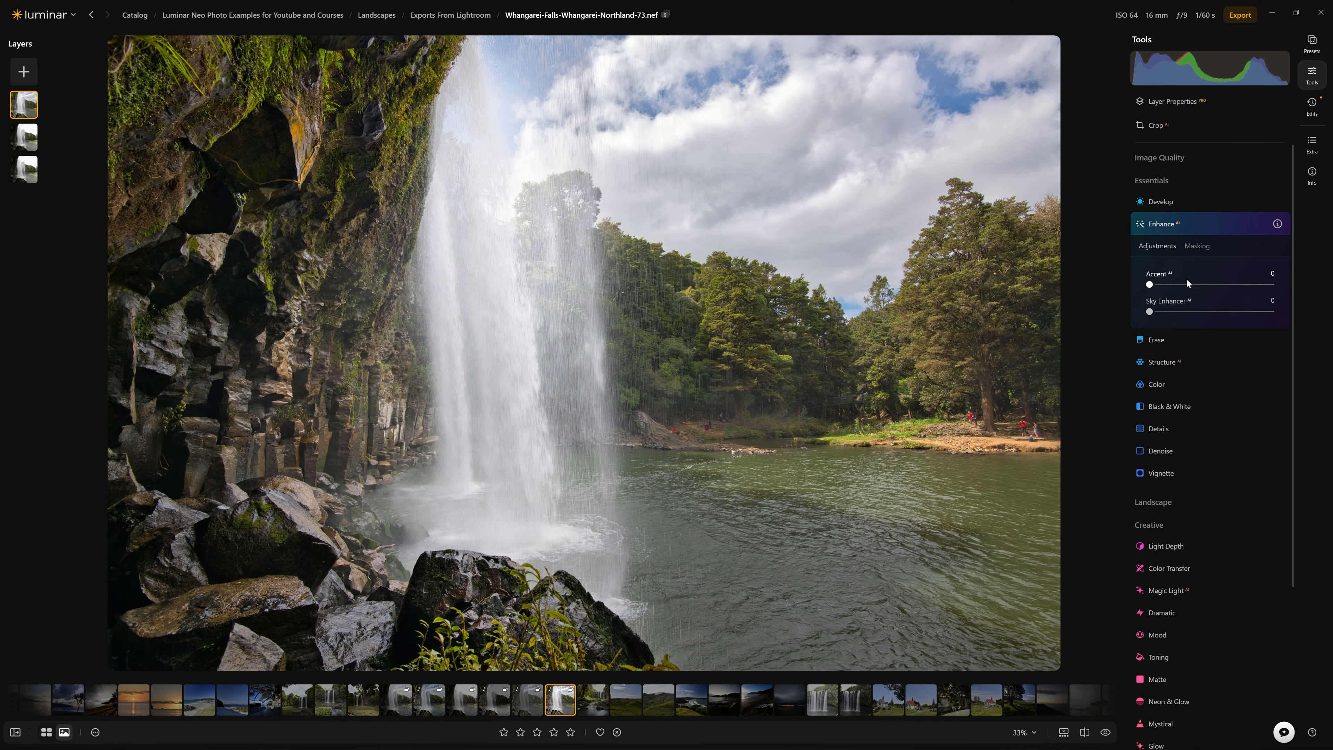
pyautogui.click(1195, 220)
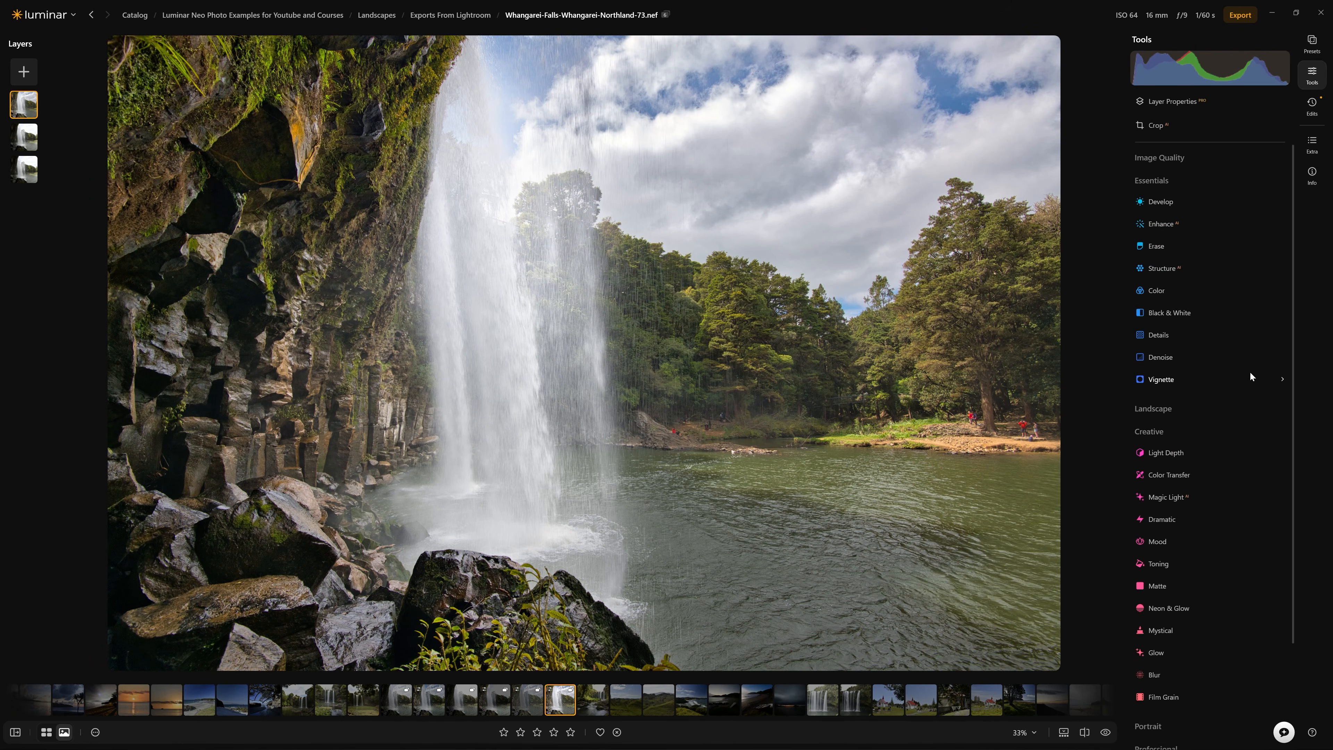
# - Apply Light Depth to the merged layer with an Amount of 45 and reposition the transition point in the depth map
pyautogui.click(1206, 452)
pyautogui.scroll(-3, 1142, 416)
pyautogui.moveTo(1149, 395); pyautogui.dragTo(1206, 399)
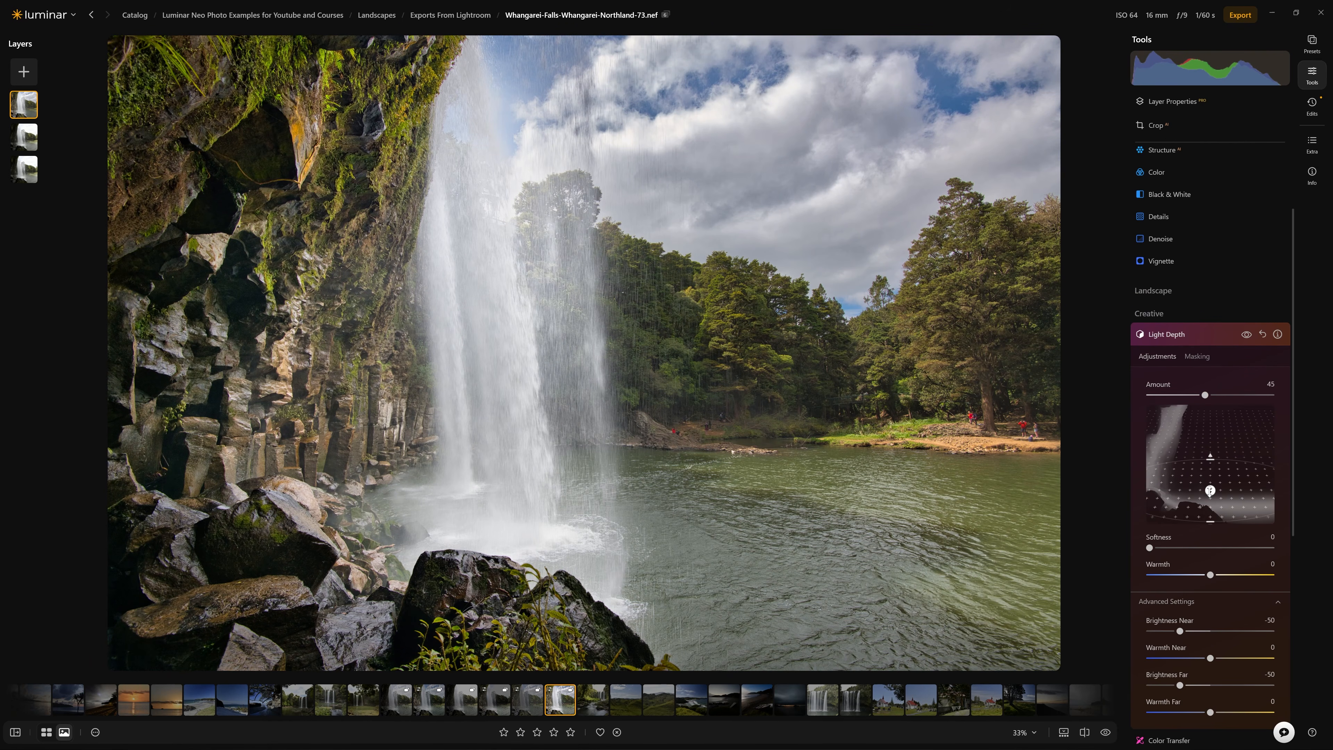
pyautogui.moveTo(1210, 491); pyautogui.dragTo(1160, 496)
# - Set Light Depth's Brightness Far to 13 and its Softness to 42
pyautogui.scroll(-3, 1207, 477)
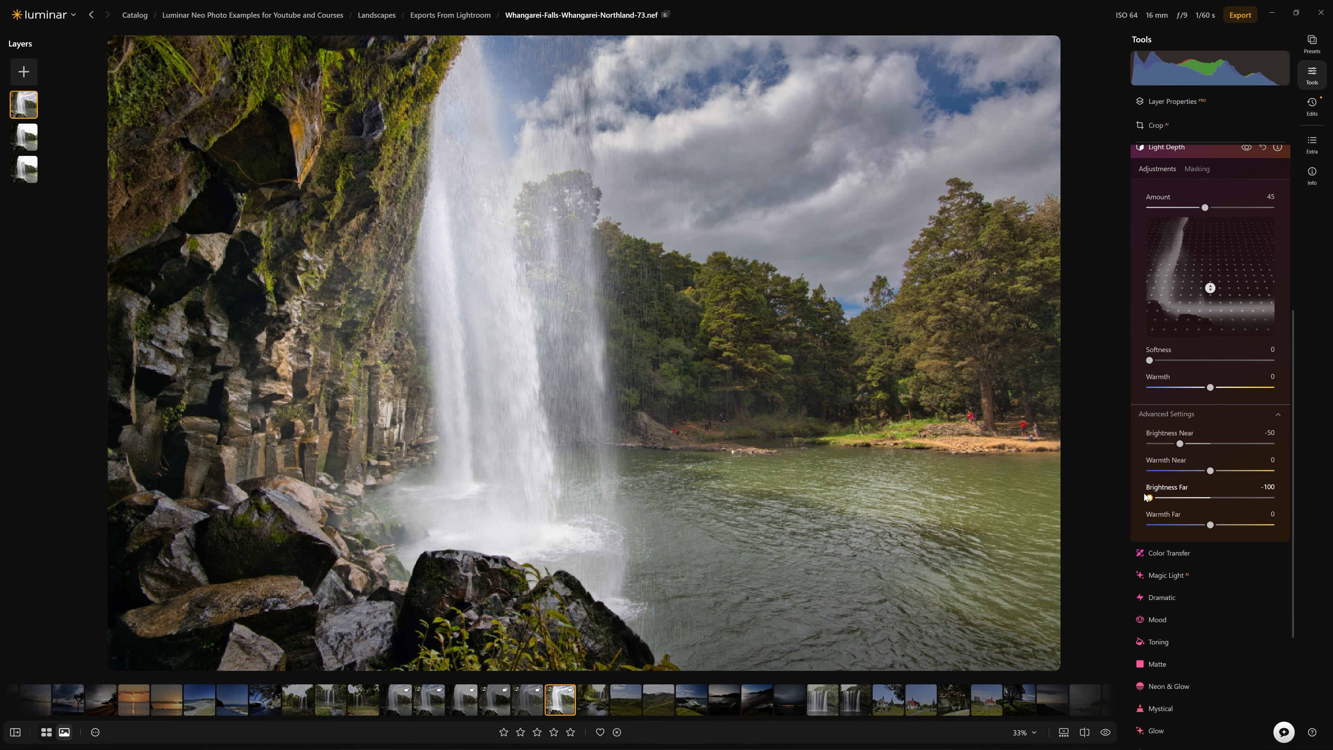
pyautogui.moveTo(1153, 497)
pyautogui.mouseDown()
pyautogui.moveTo(1237, 498)
pyautogui.moveTo(1153, 497)
pyautogui.mouseUp()
pyautogui.moveTo(1154, 498); pyautogui.dragTo(1218, 499)
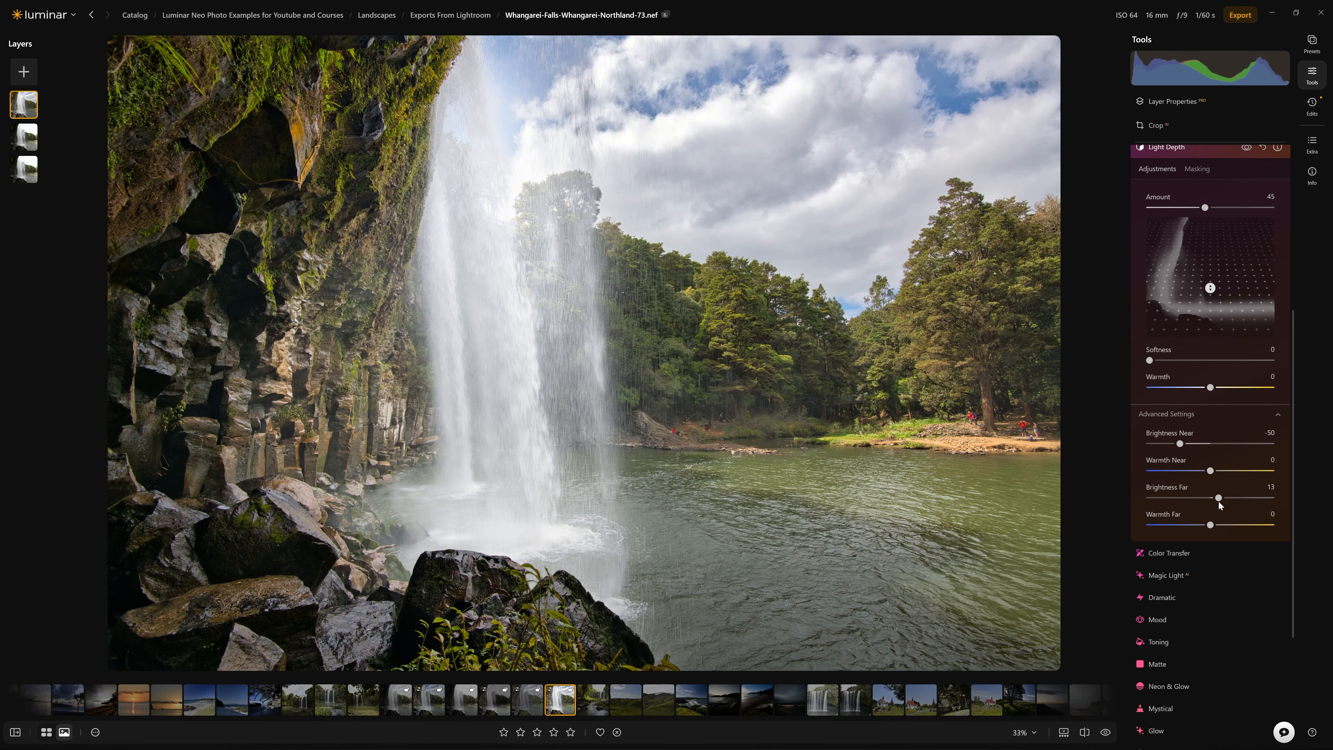
pyautogui.moveTo(1149, 361); pyautogui.dragTo(1200, 363)
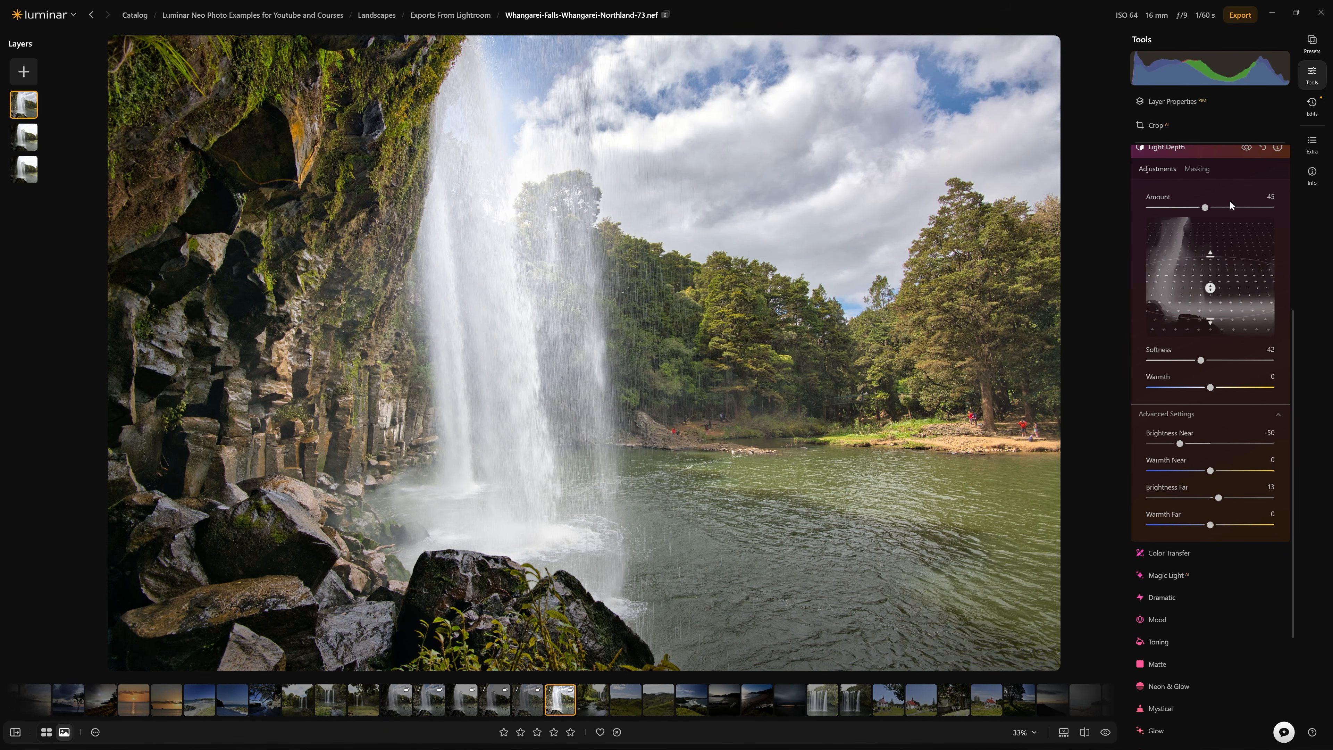
pyautogui.click(1212, 149)
# - Darken the sky and the trees across the lake using Dodge & Burn with a size 400 brush at strength 100
pyautogui.click(1174, 684)
pyautogui.scroll(-3, 1180, 667)
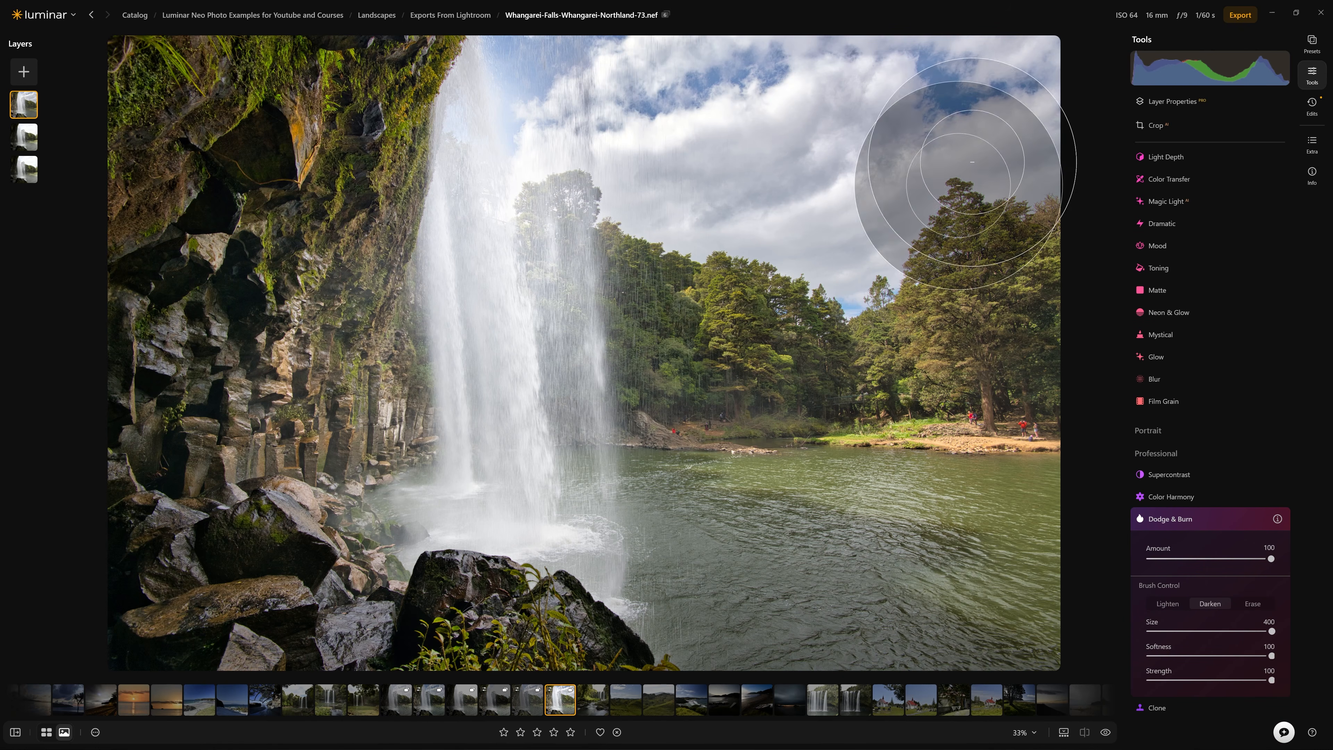
pyautogui.moveTo(1005, 113)
pyautogui.mouseDown()
pyautogui.moveTo(1026, 138)
pyautogui.moveTo(832, 51)
pyautogui.moveTo(769, 117)
pyautogui.moveTo(888, 161)
pyautogui.moveTo(770, 200)
pyautogui.moveTo(1046, 214)
pyautogui.moveTo(1014, 195)
pyautogui.moveTo(1015, 160)
pyautogui.moveTo(941, 212)
pyautogui.moveTo(977, 161)
pyautogui.moveTo(1003, 155)
pyautogui.moveTo(816, 147)
pyautogui.moveTo(864, 86)
pyautogui.moveTo(796, 154)
pyautogui.moveTo(939, 169)
pyautogui.mouseUp()
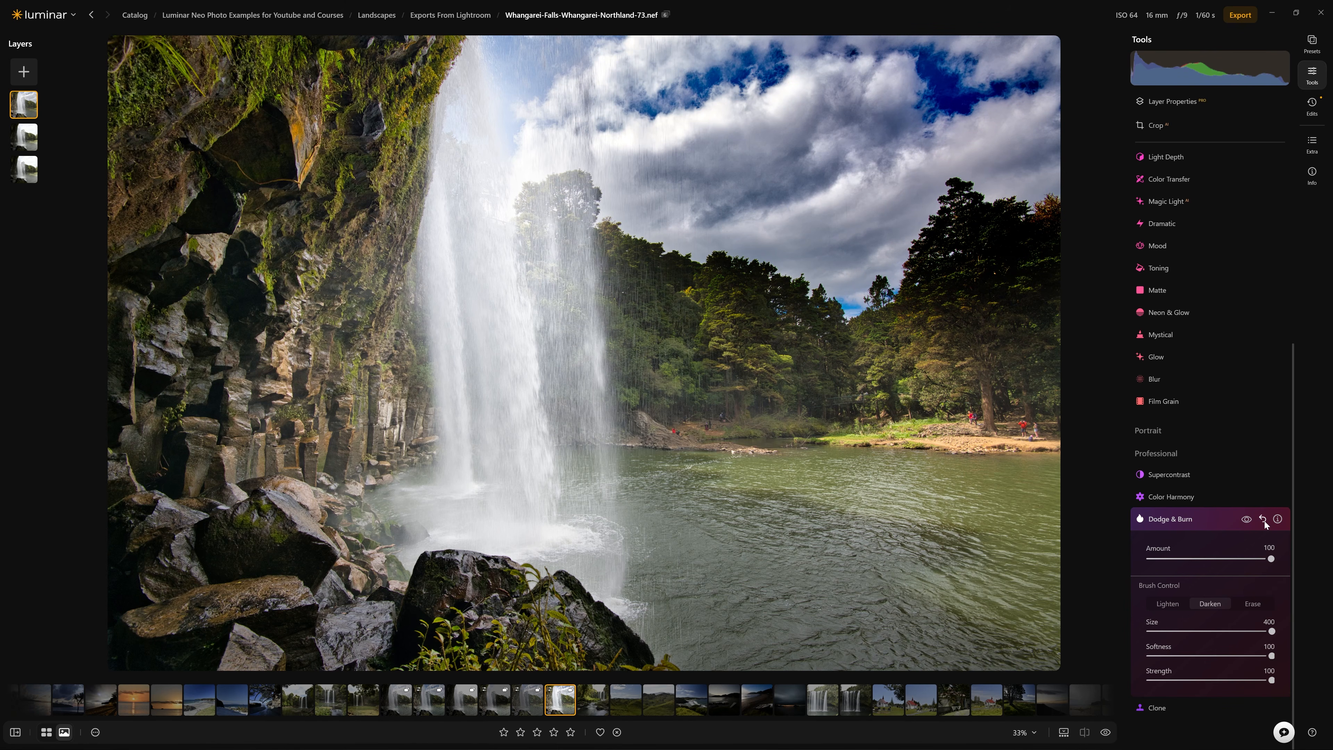